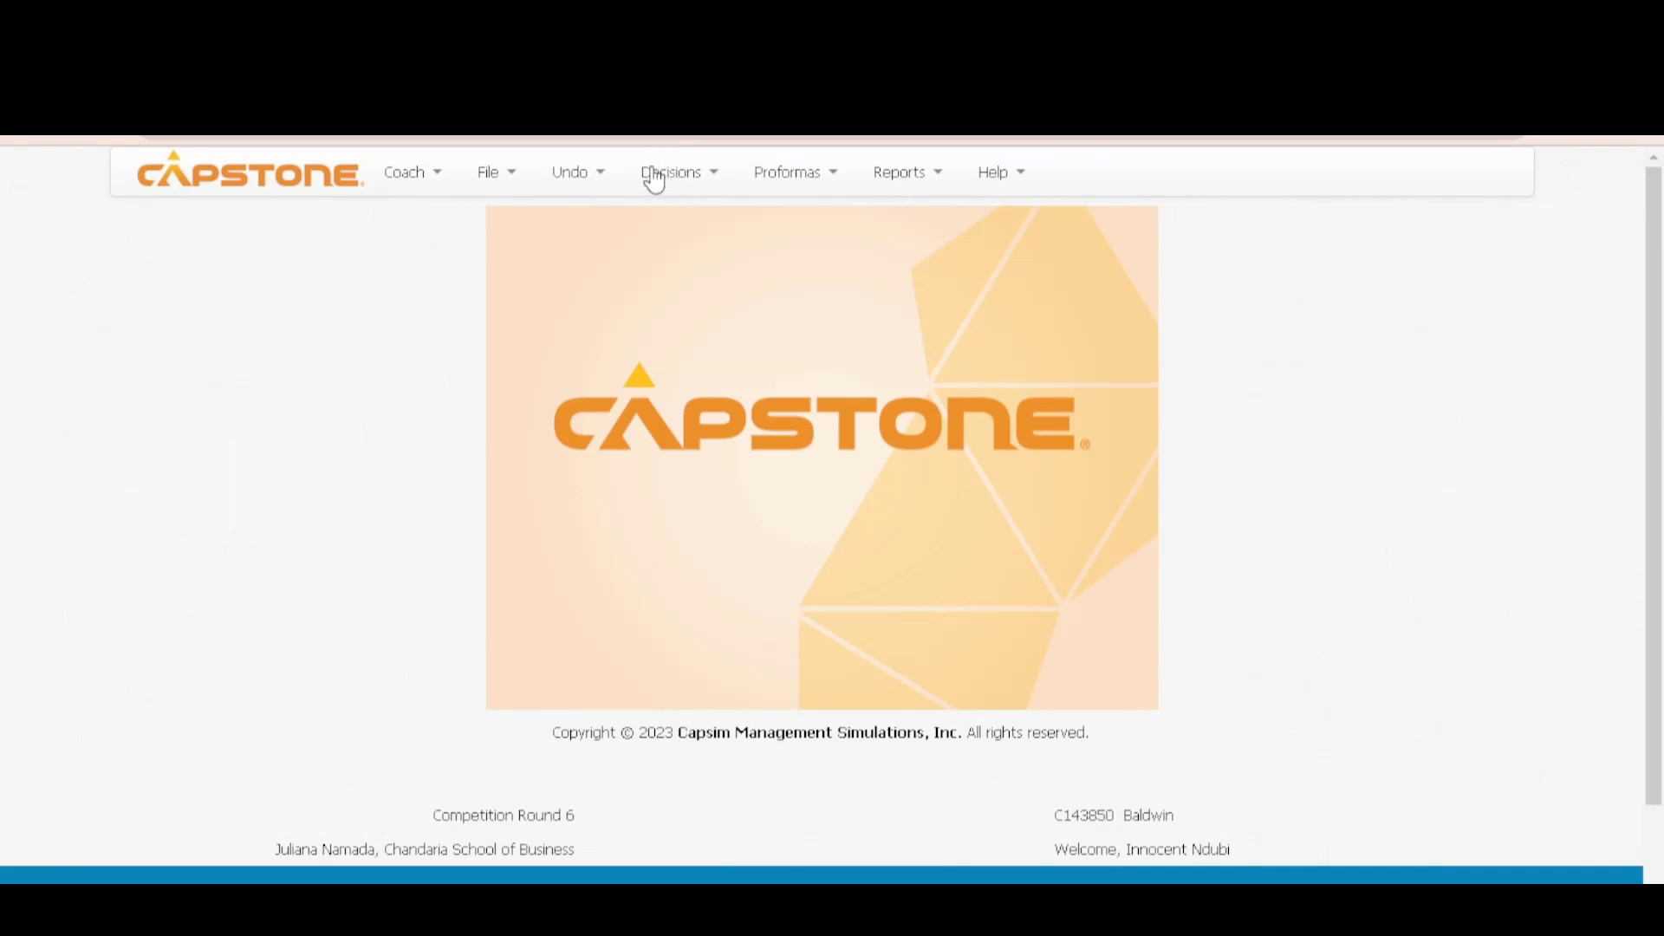
Step: Open the Research & Development decisions
left_click(654, 180)
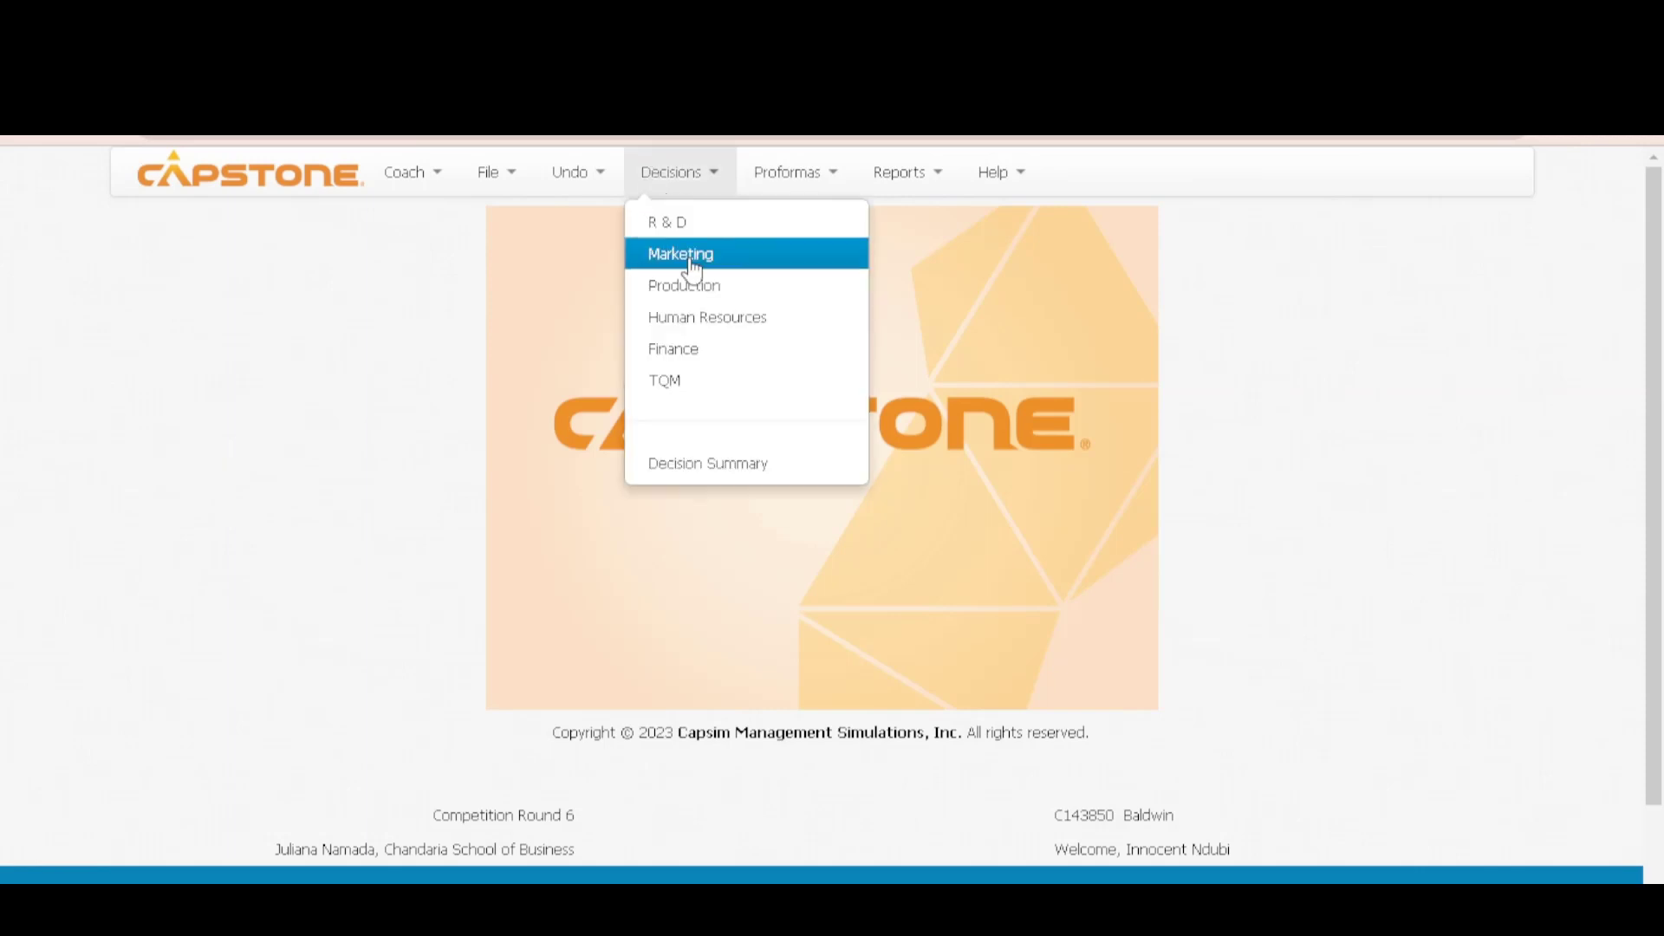
left_click(674, 225)
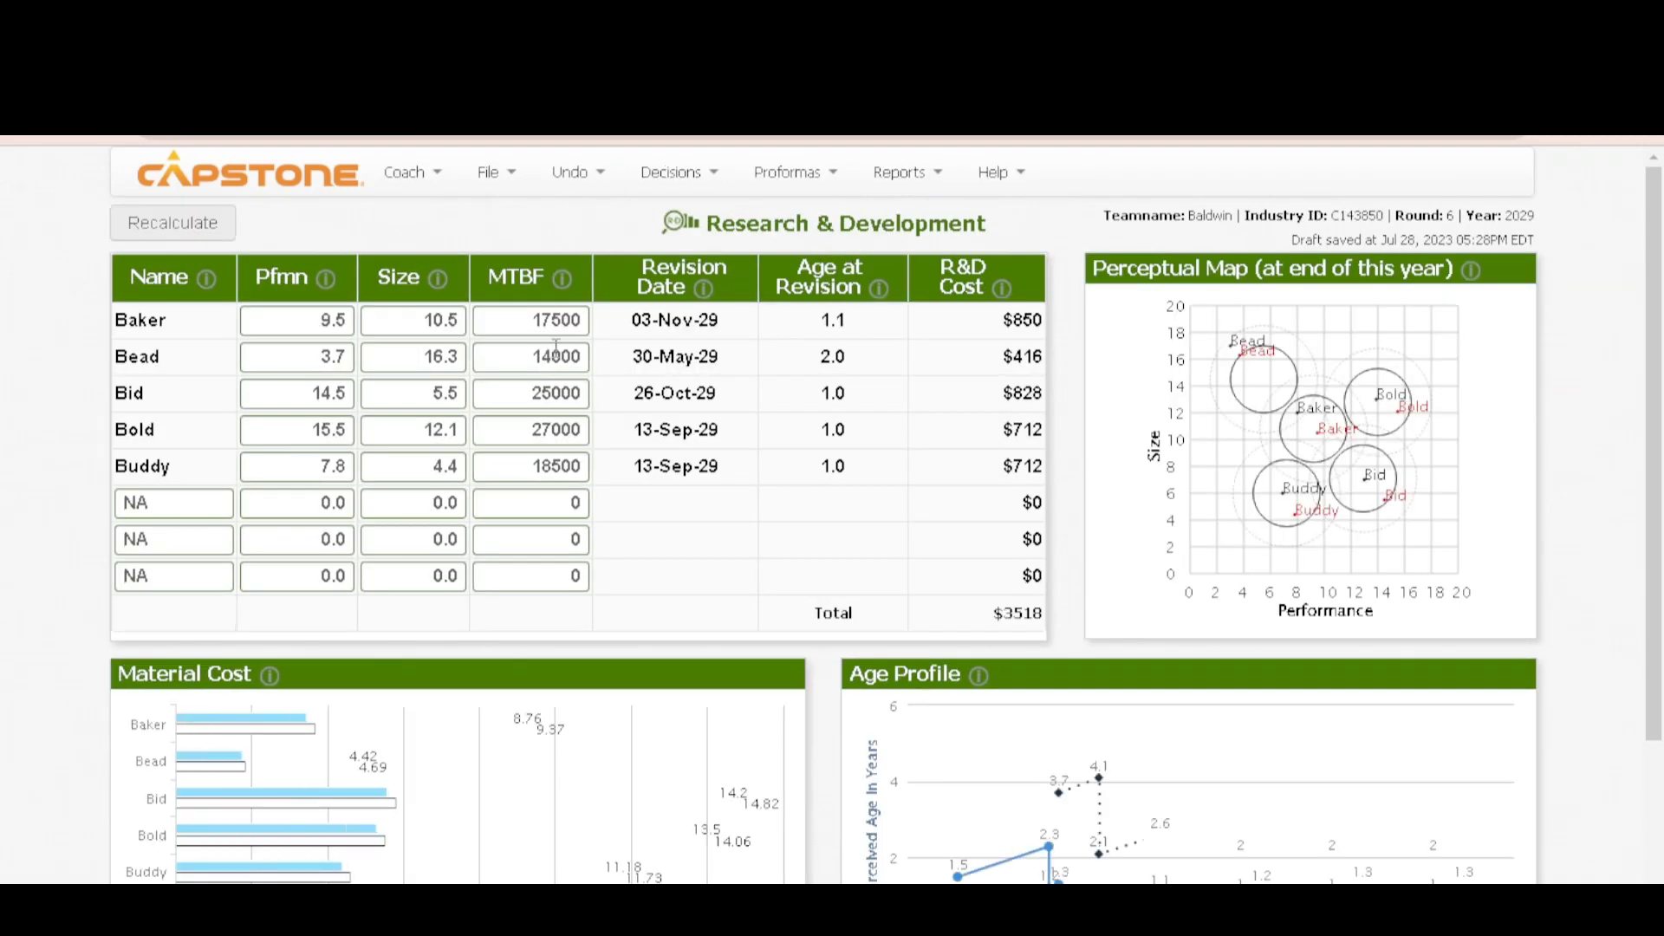
Step: Review the product names and their performance, size and MTBF values in the Research & Development table
left_click(419, 321)
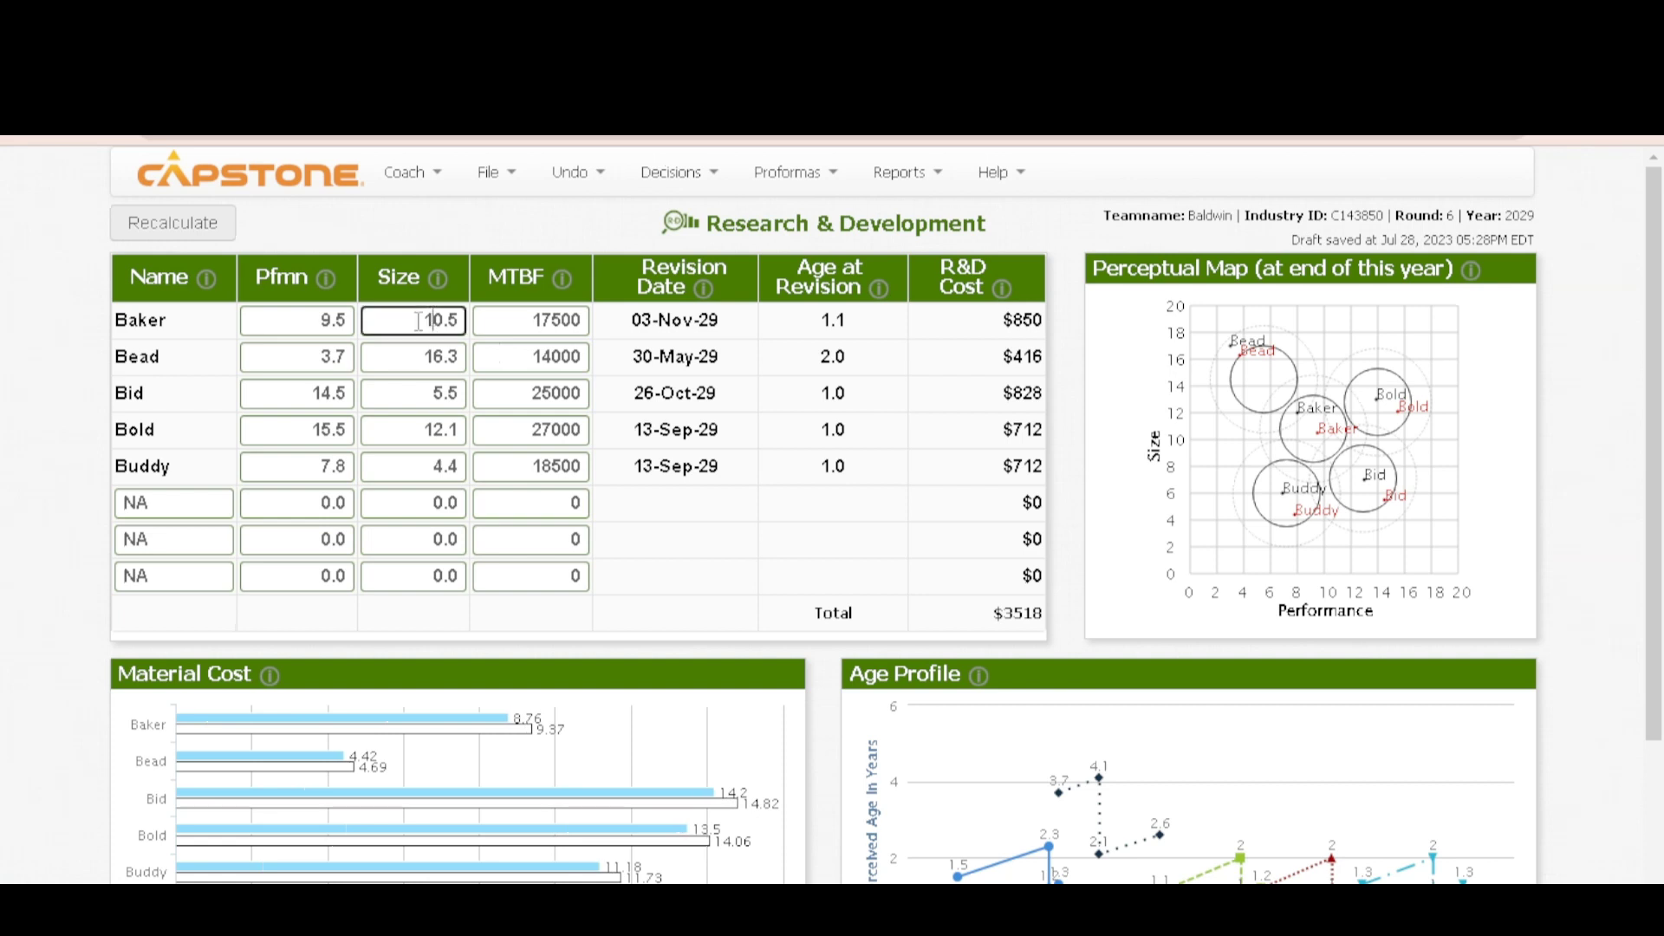
left_click(299, 326)
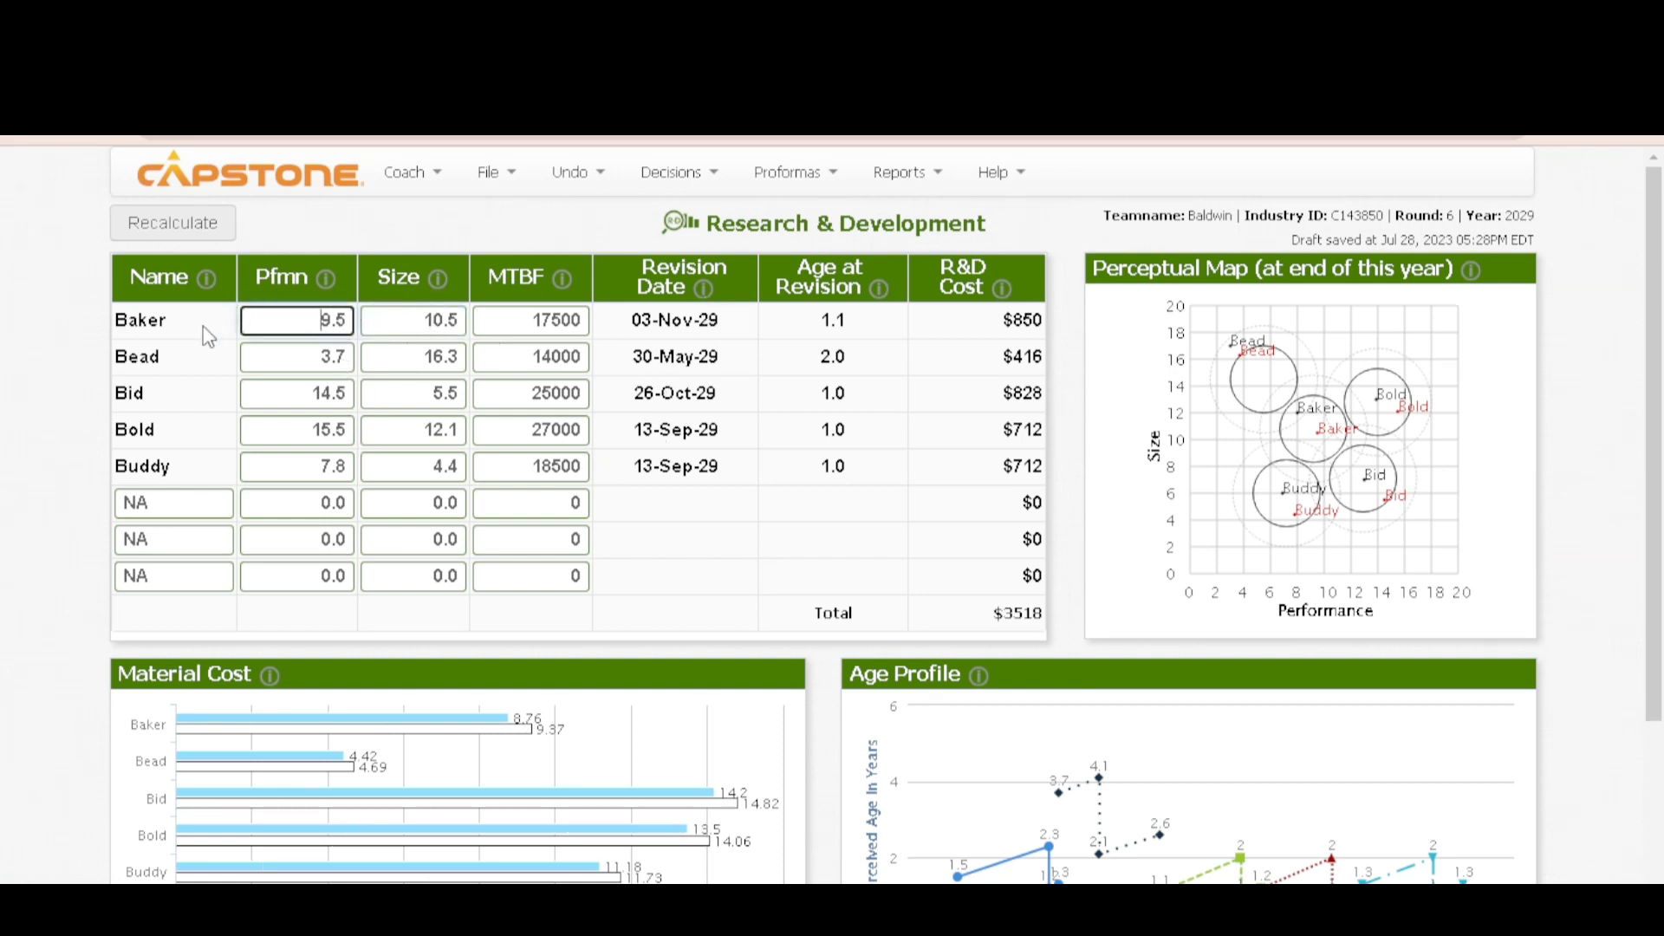
mouse_move(1198, 216)
left_mouse_down()
mouse_move(1241, 216)
mouse_move(1216, 213)
left_mouse_up()
left_click(1168, 245)
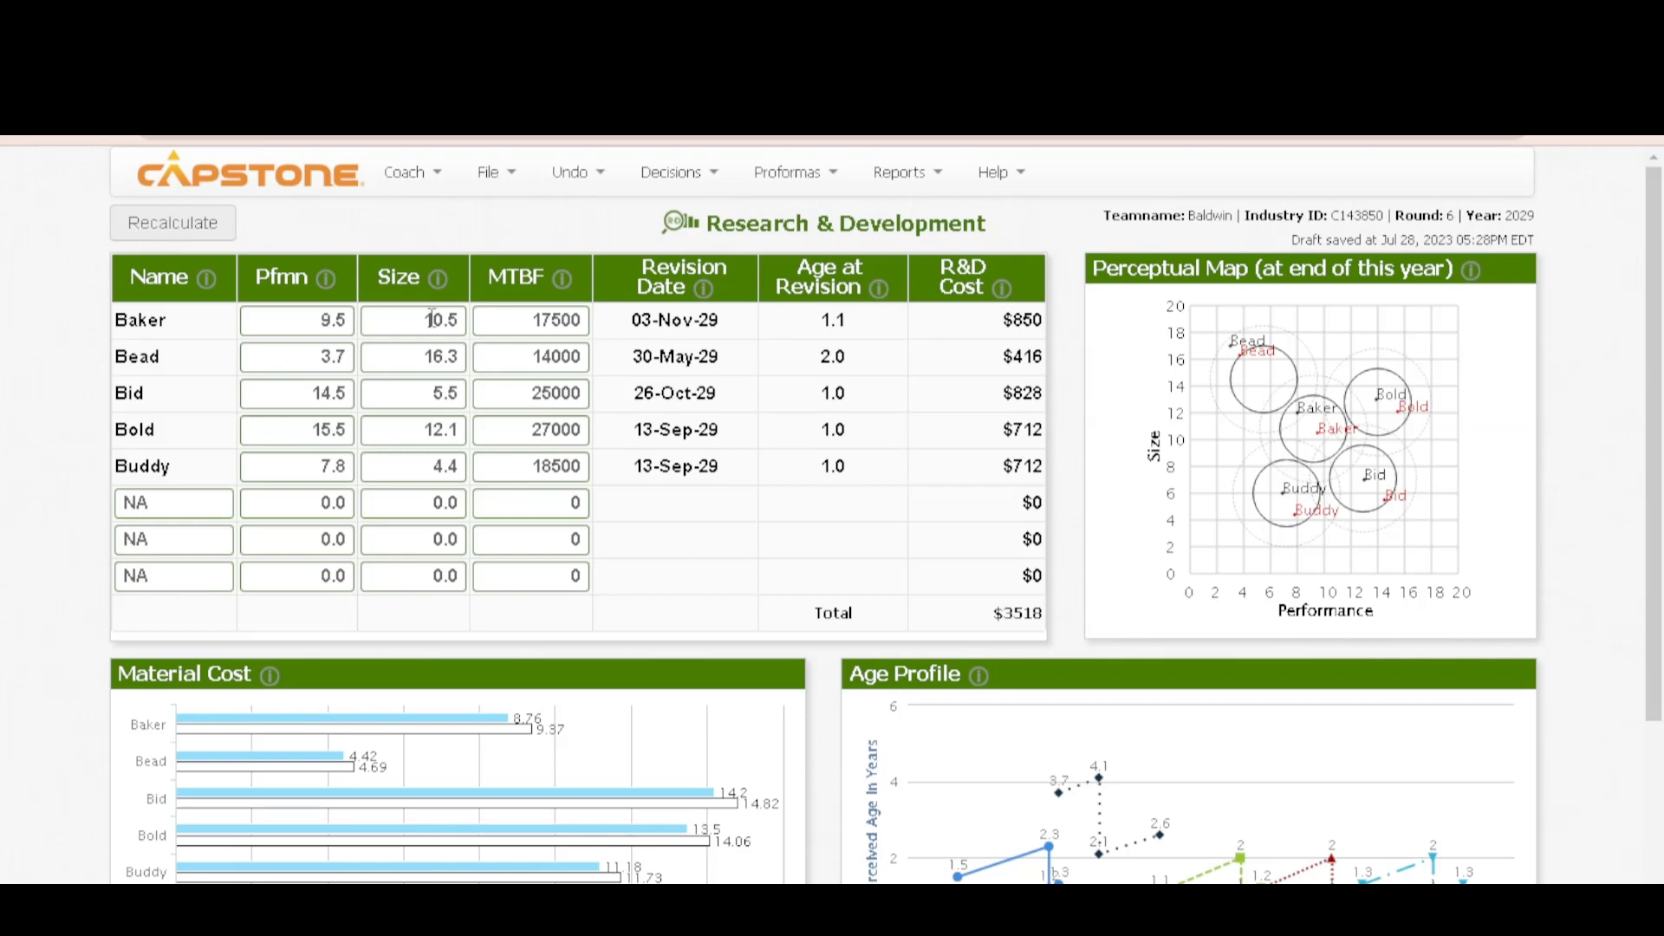
left_click(331, 322)
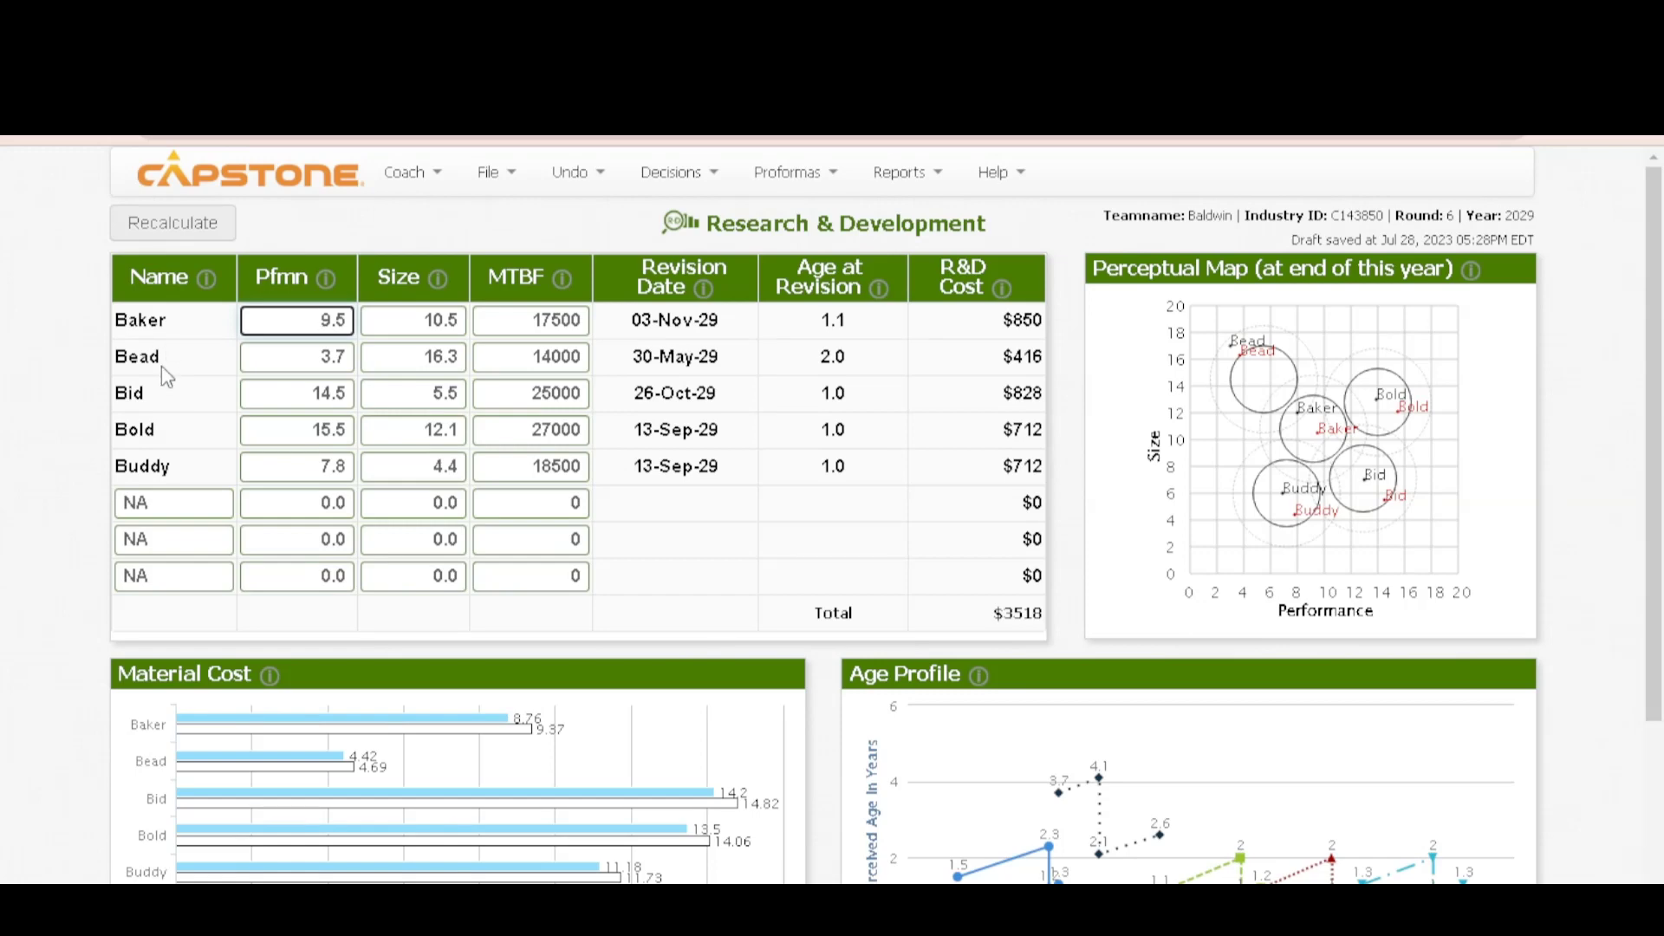
mouse_move(152, 405)
left_mouse_down()
mouse_move(102, 420)
mouse_move(163, 446)
mouse_move(146, 429)
mouse_move(86, 450)
mouse_move(132, 426)
left_mouse_up()
left_click(135, 425)
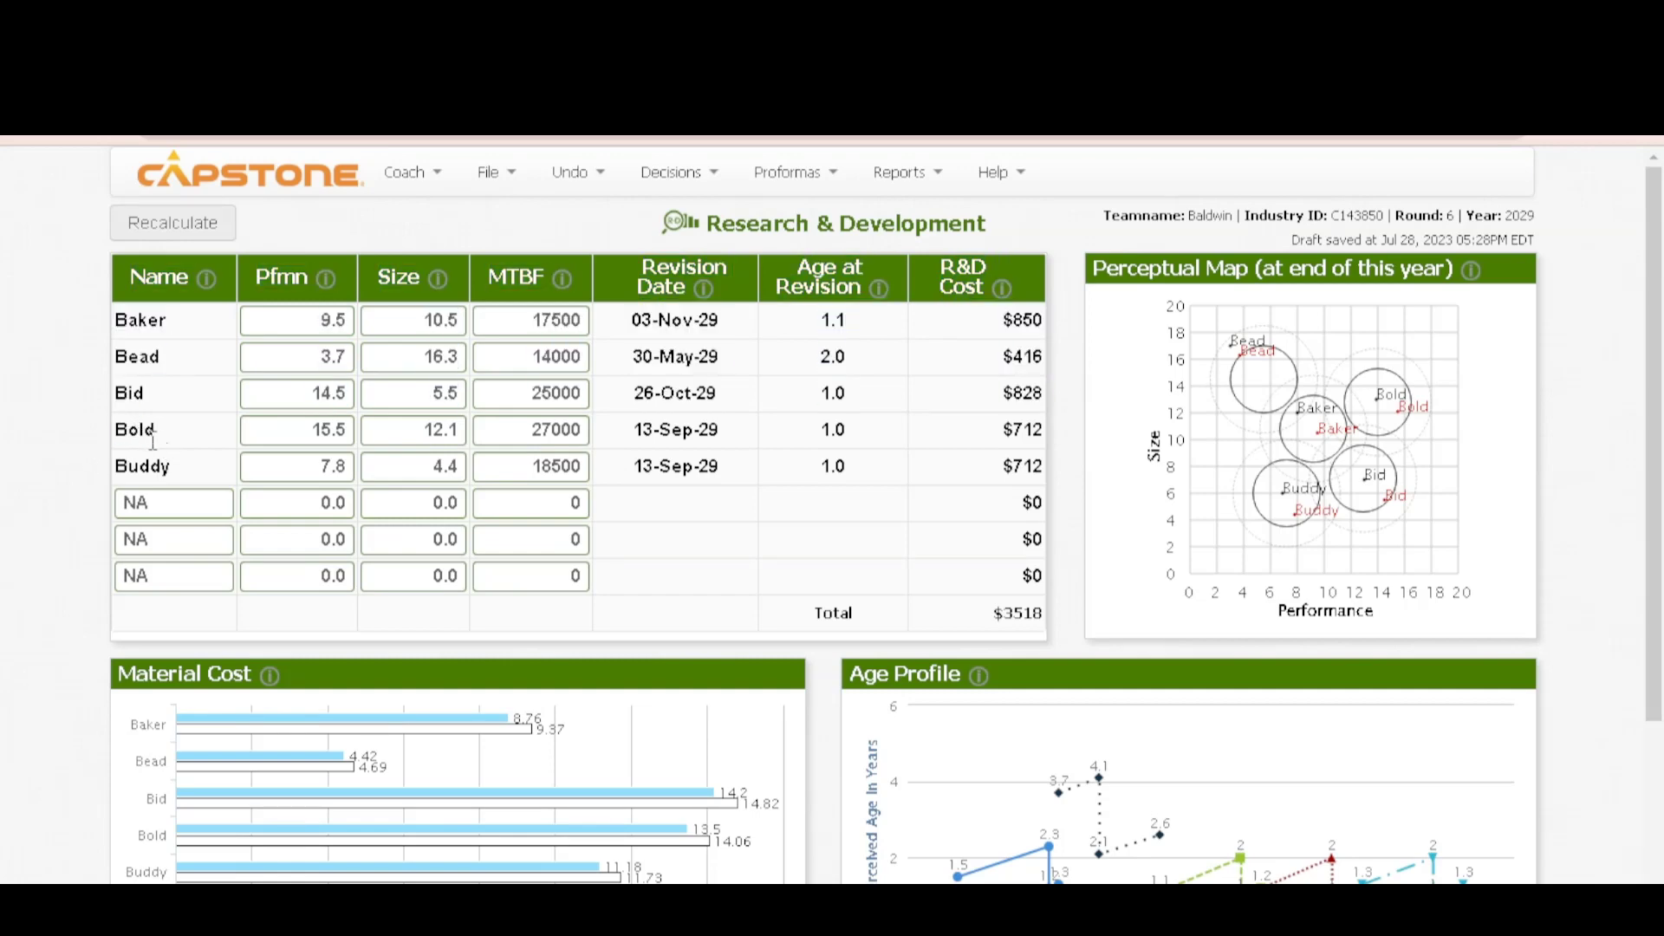
left_click_drag(172, 468, 127, 475)
left_click(127, 475)
left_click(322, 322)
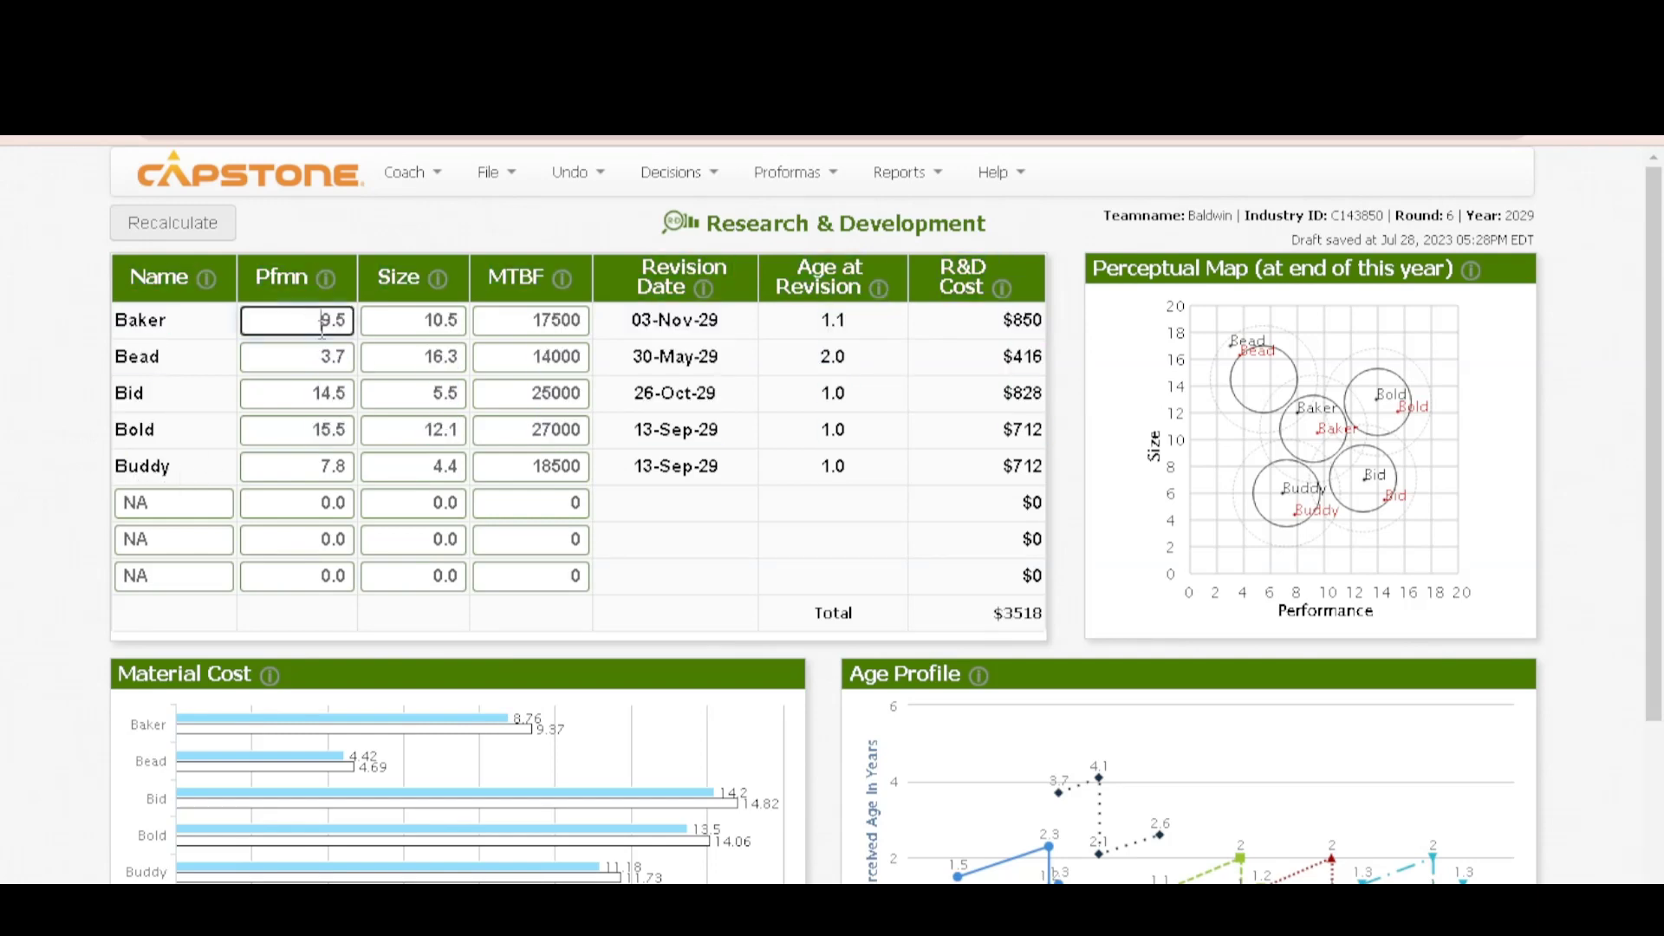
double_click(323, 323)
left_click(386, 322)
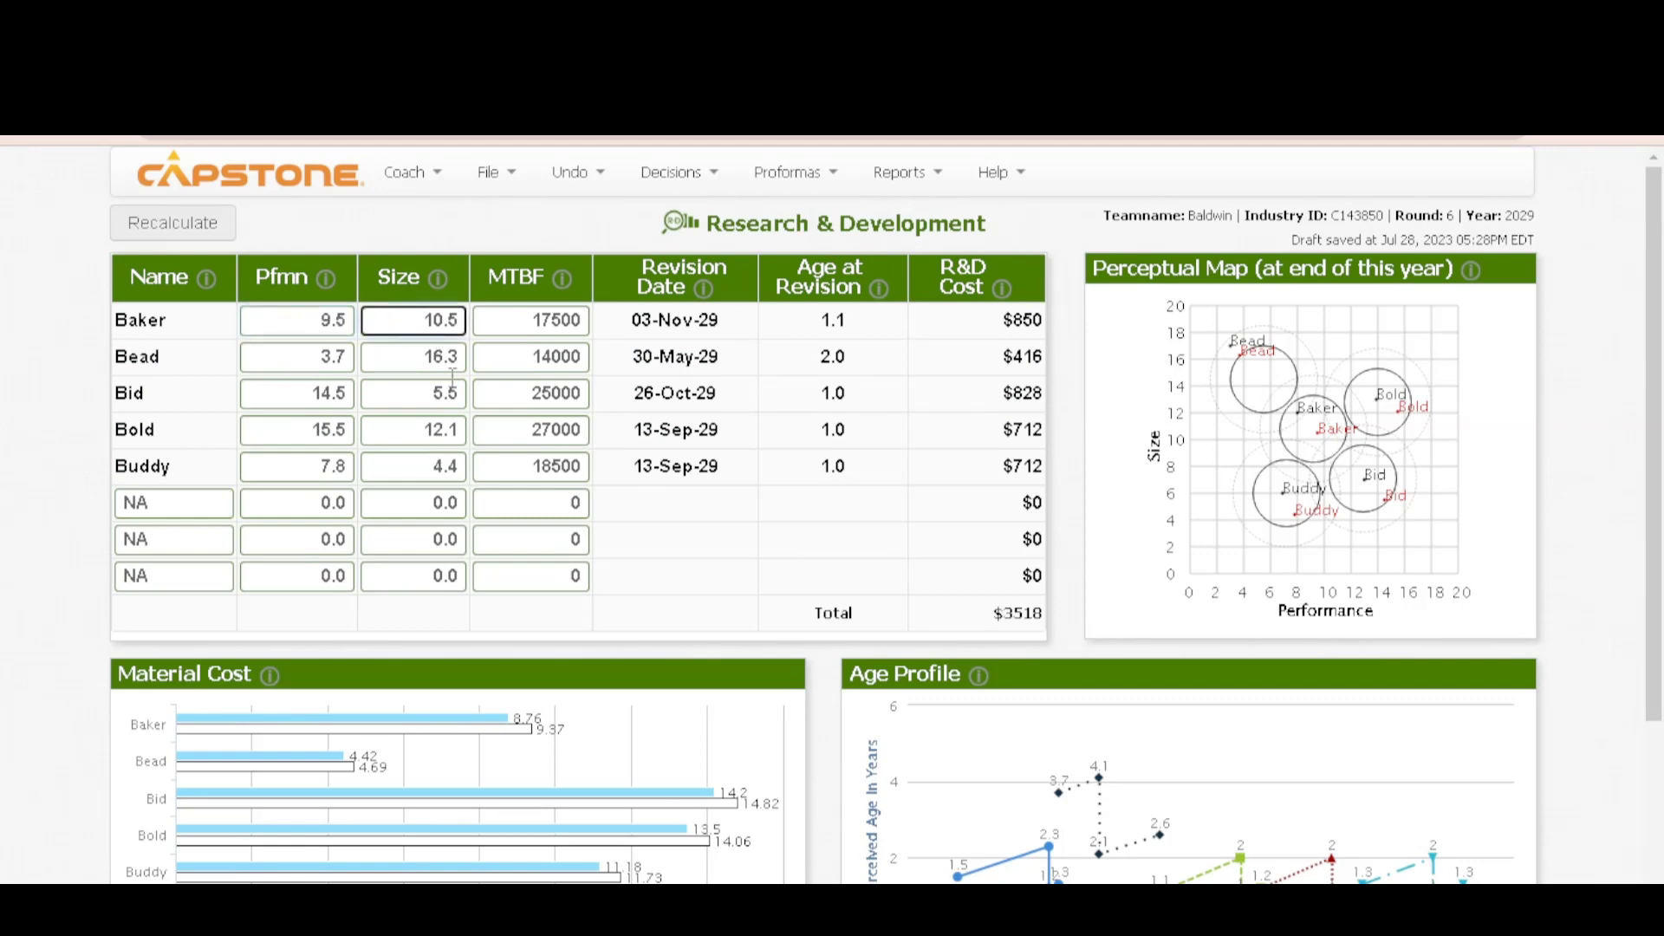
left_click_drag(444, 390, 373, 371)
left_click(345, 363)
left_click(342, 395)
left_click(340, 429)
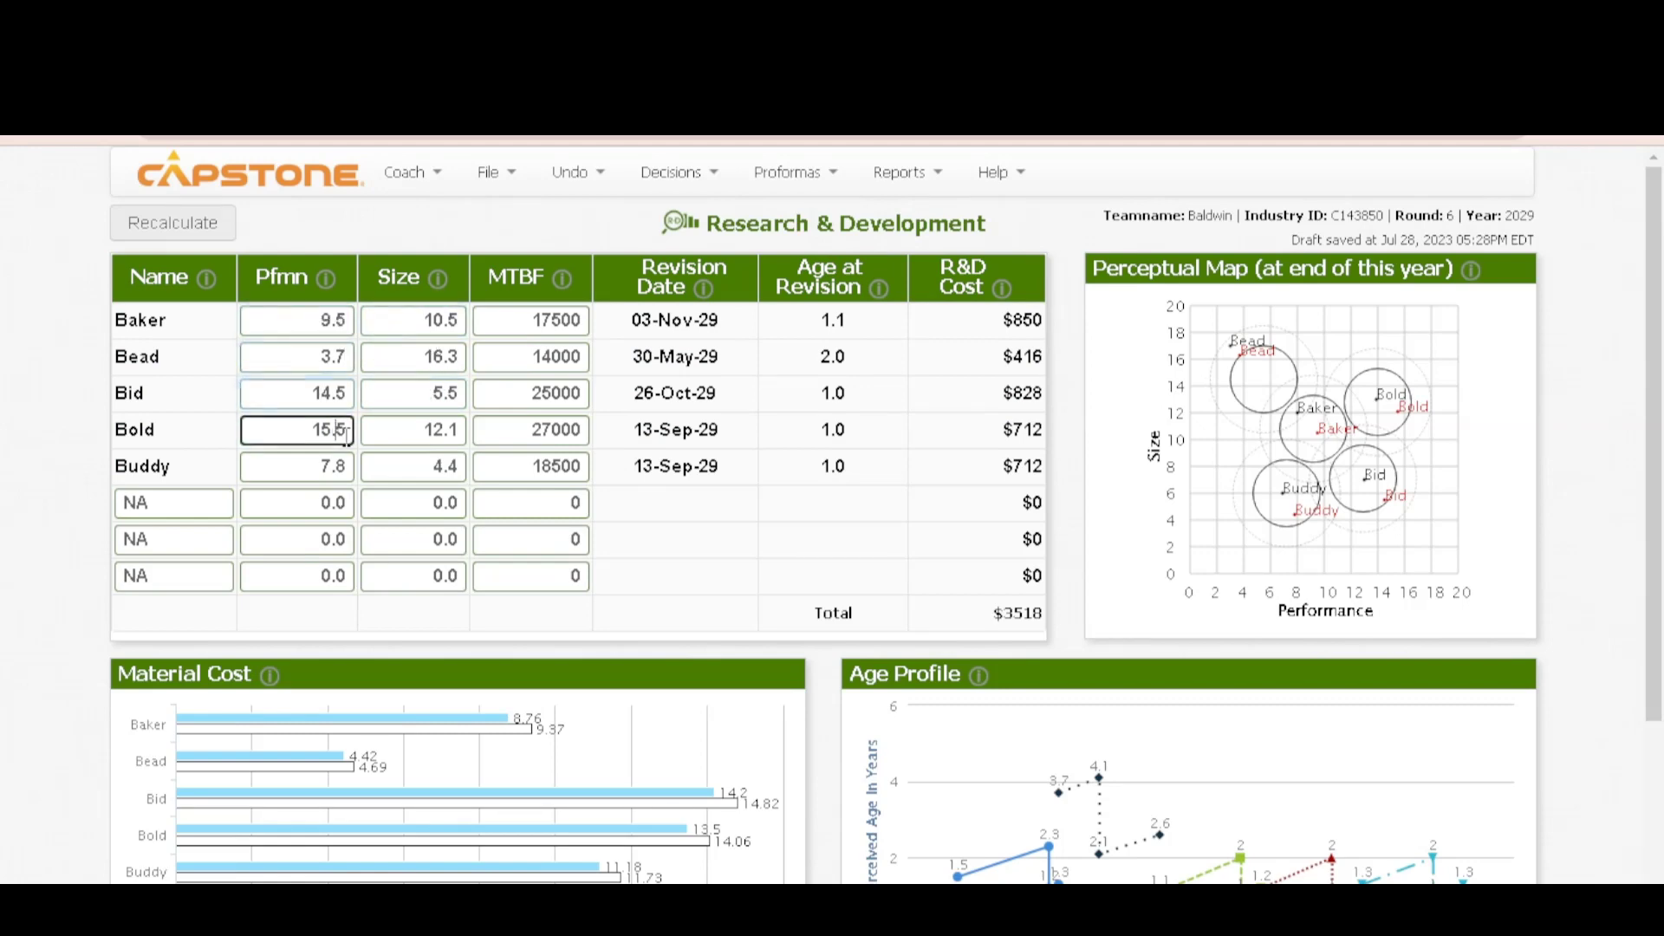
left_click(441, 434)
left_click(324, 465)
left_click(429, 468)
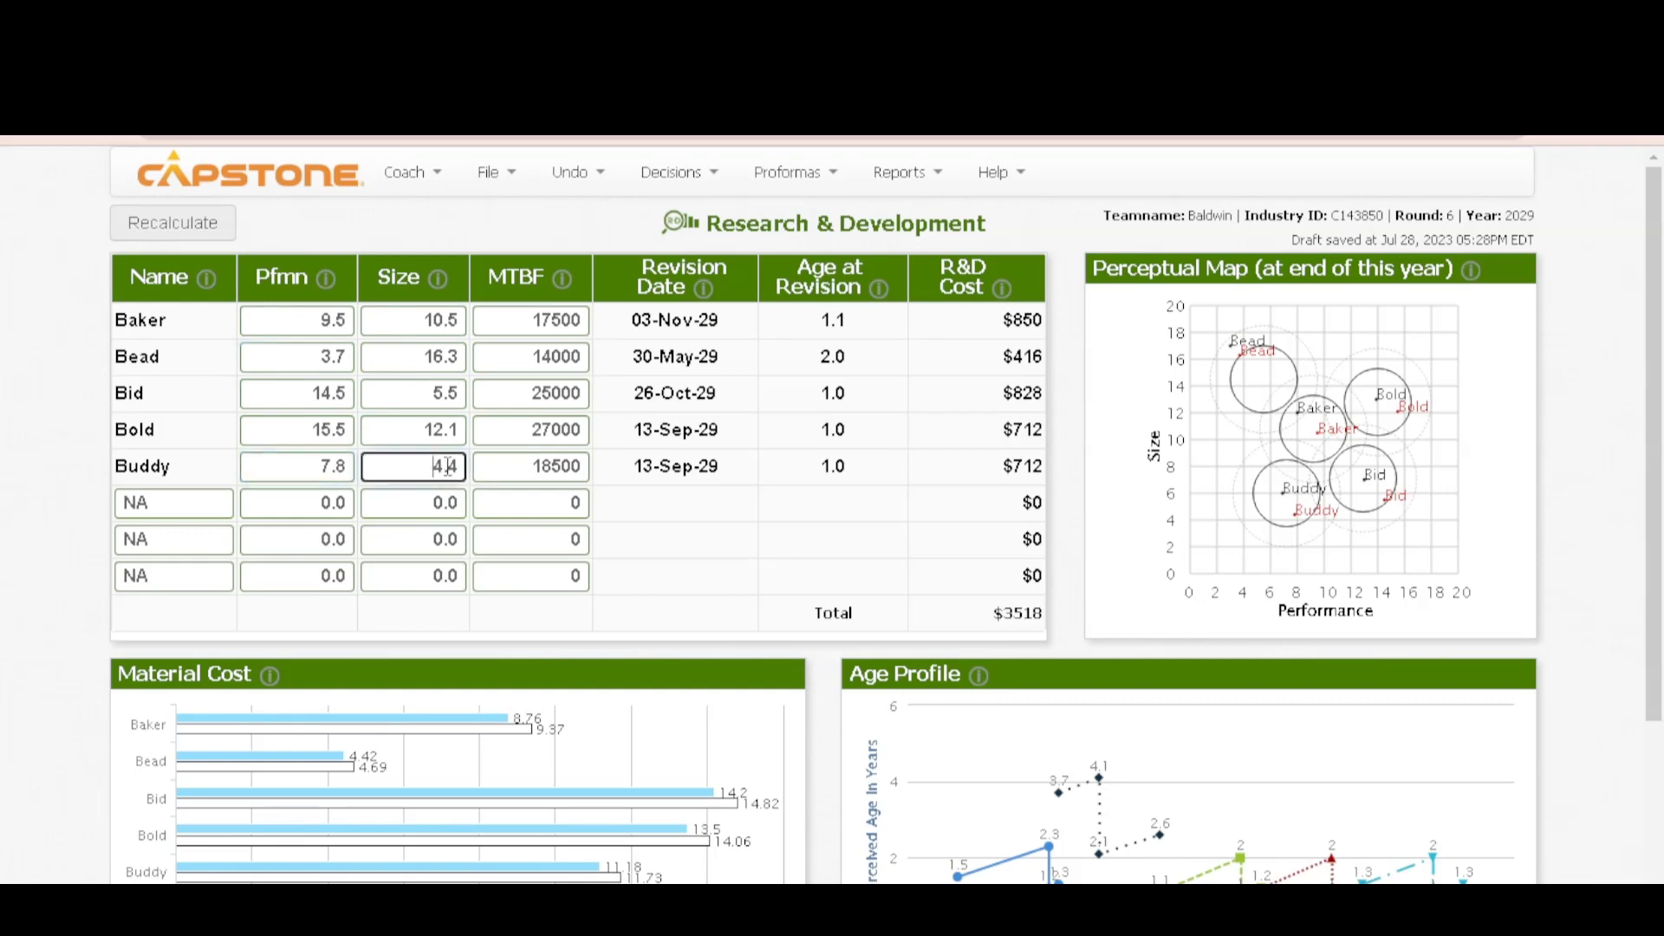
left_click(433, 321)
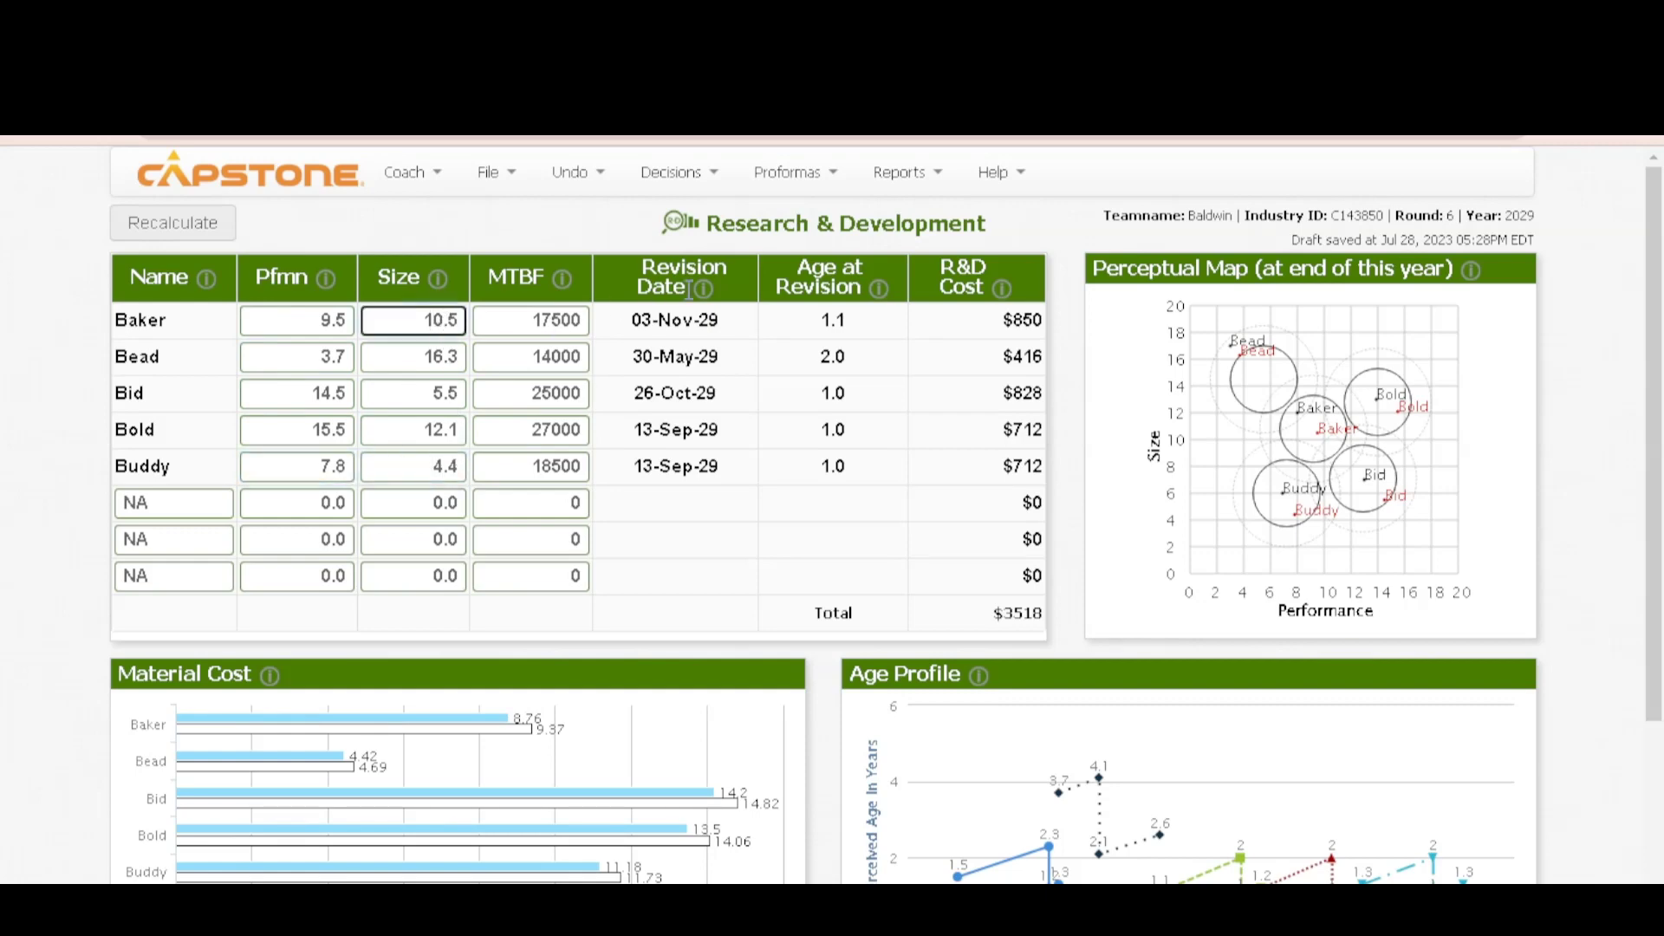
left_click(544, 322)
left_click(520, 356)
left_click(514, 388)
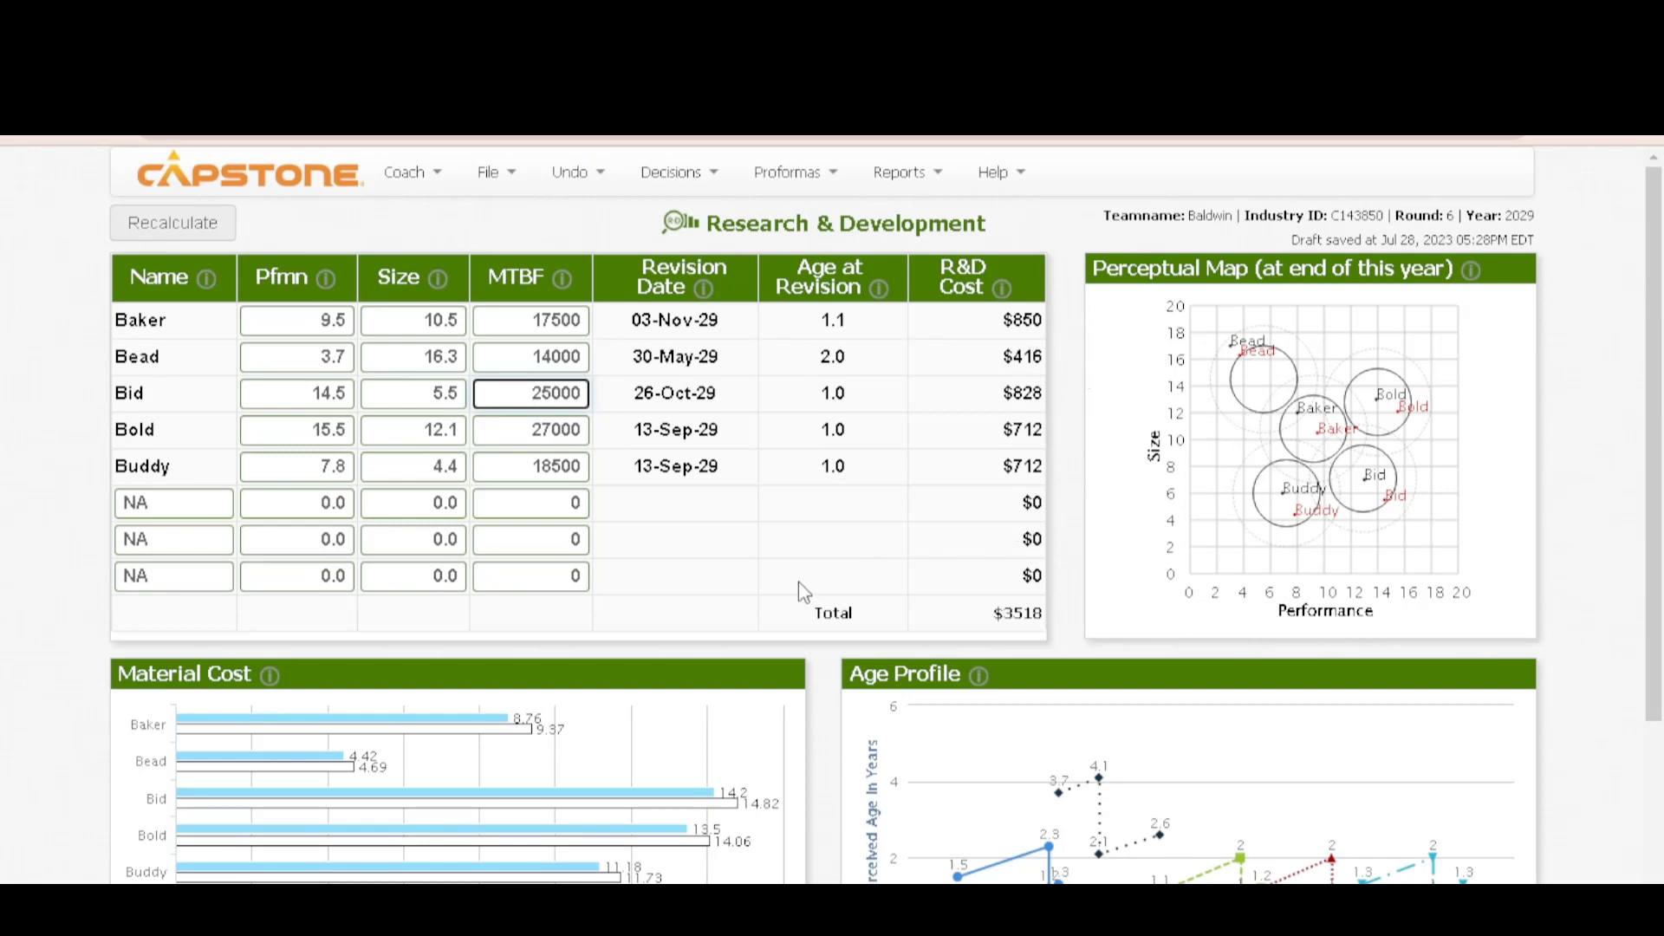
Step: Examine the old and new material costs of the products in the Material Cost chart
scroll(771, 589, "down", 3)
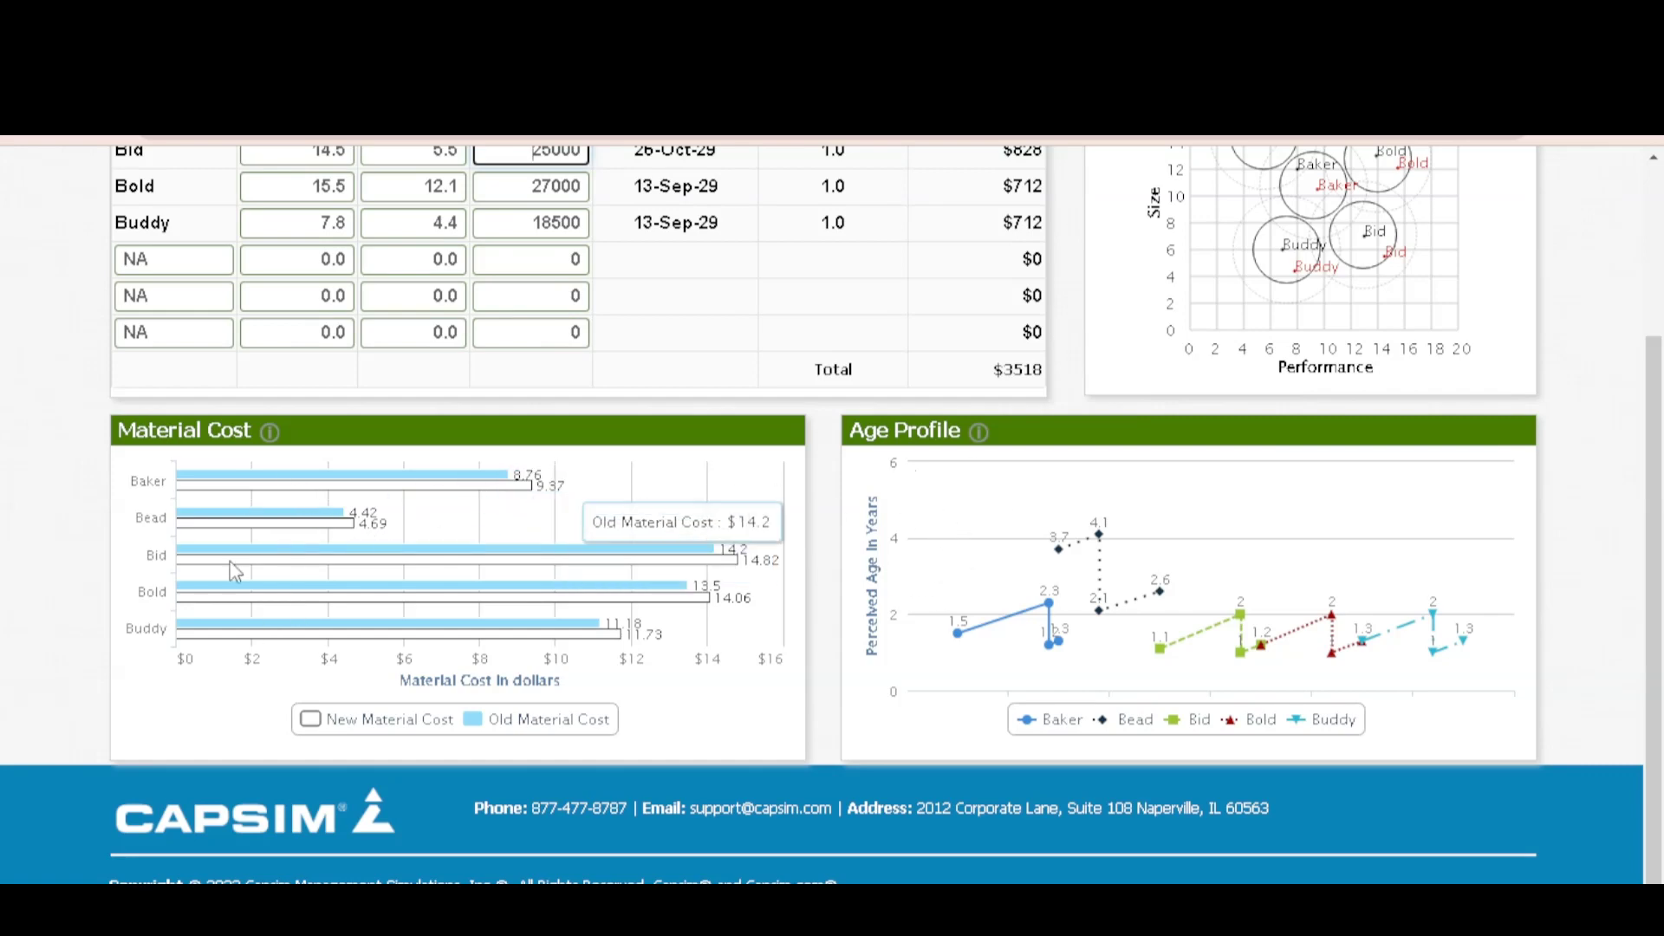
mouse_move(258, 554)
scroll(258, 555, "up", 3)
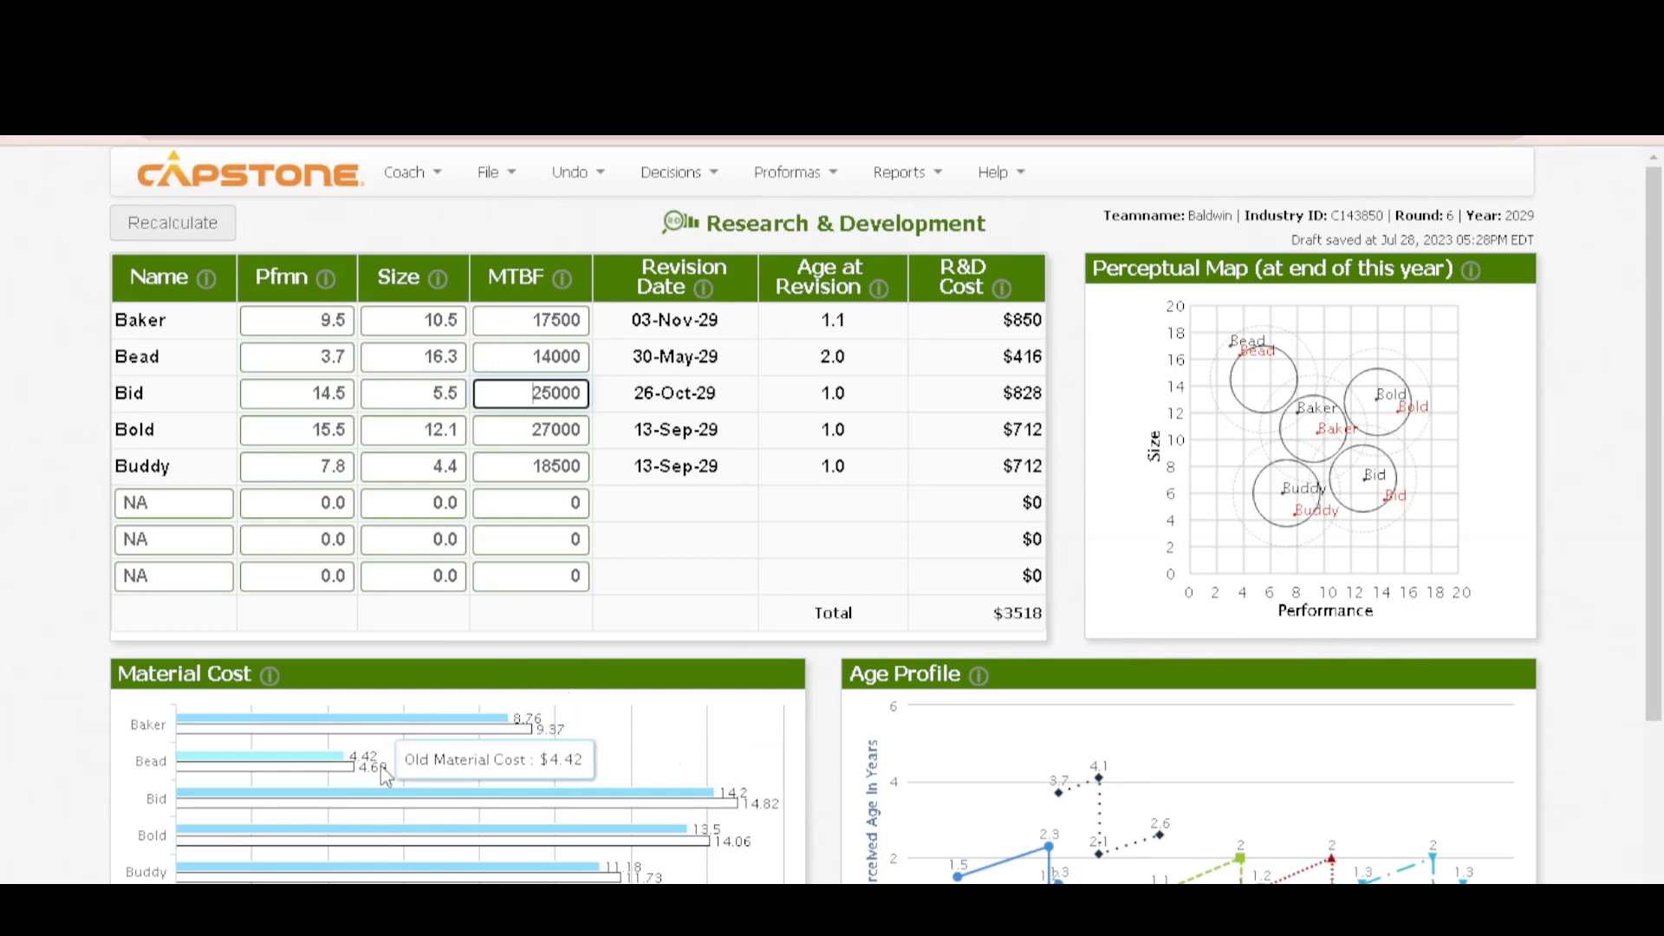
mouse_move(409, 773)
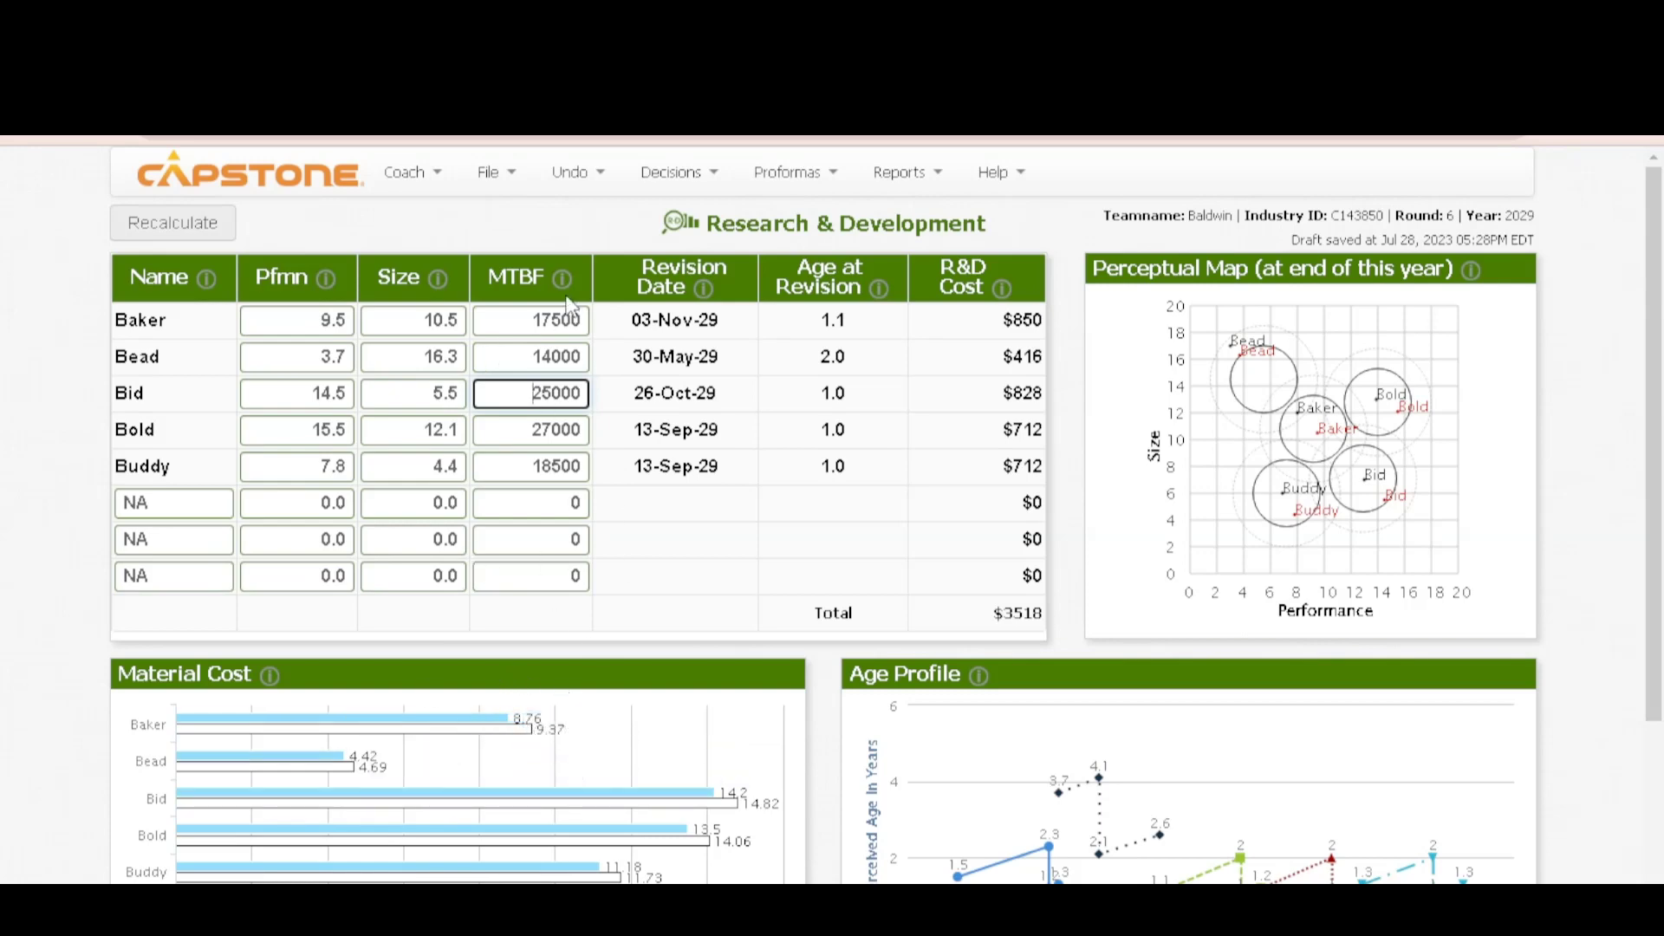
left_click(331, 321)
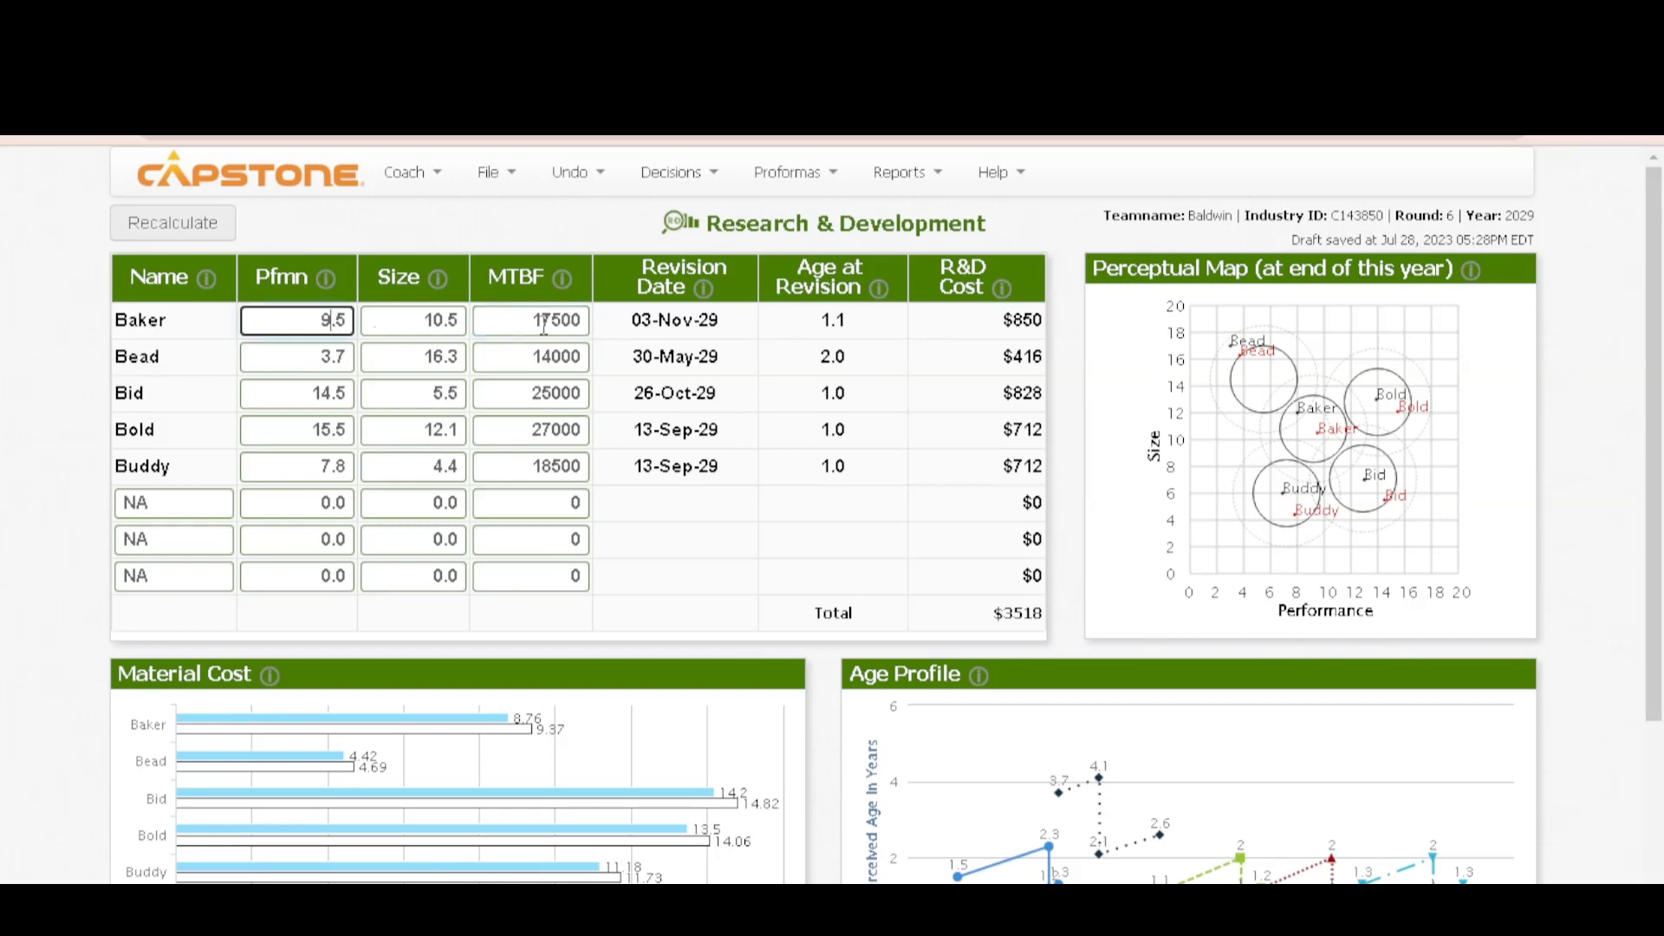
Step: Look through the available proformas and reports and open the Low End Segment report
left_click(812, 184)
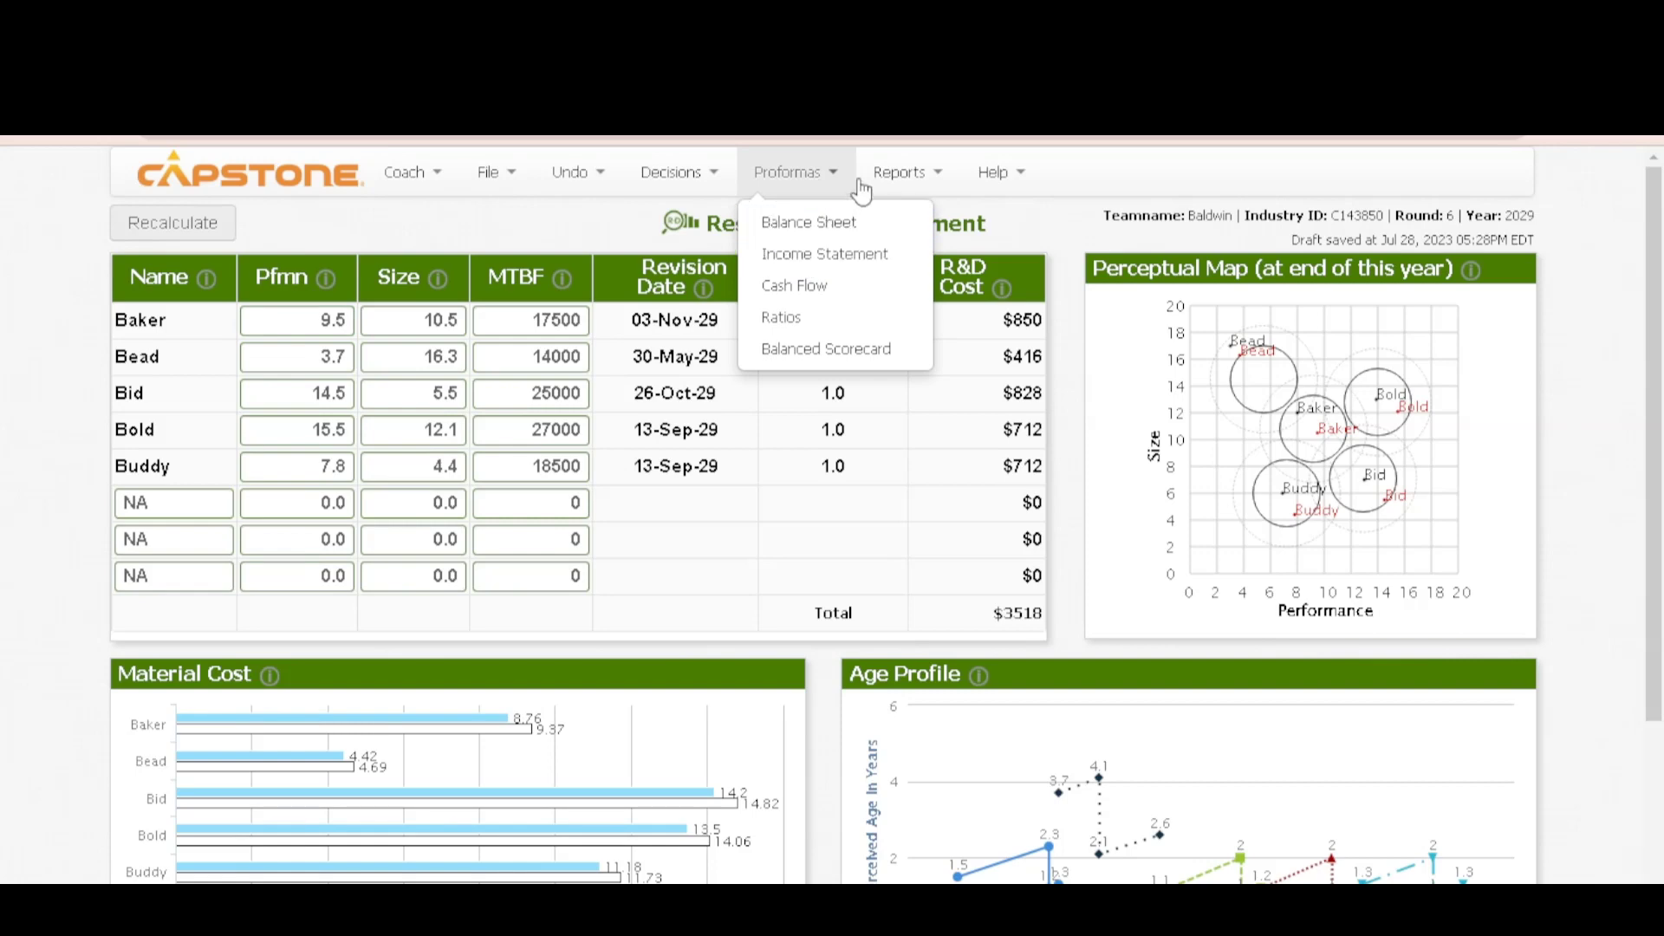
left_click(898, 171)
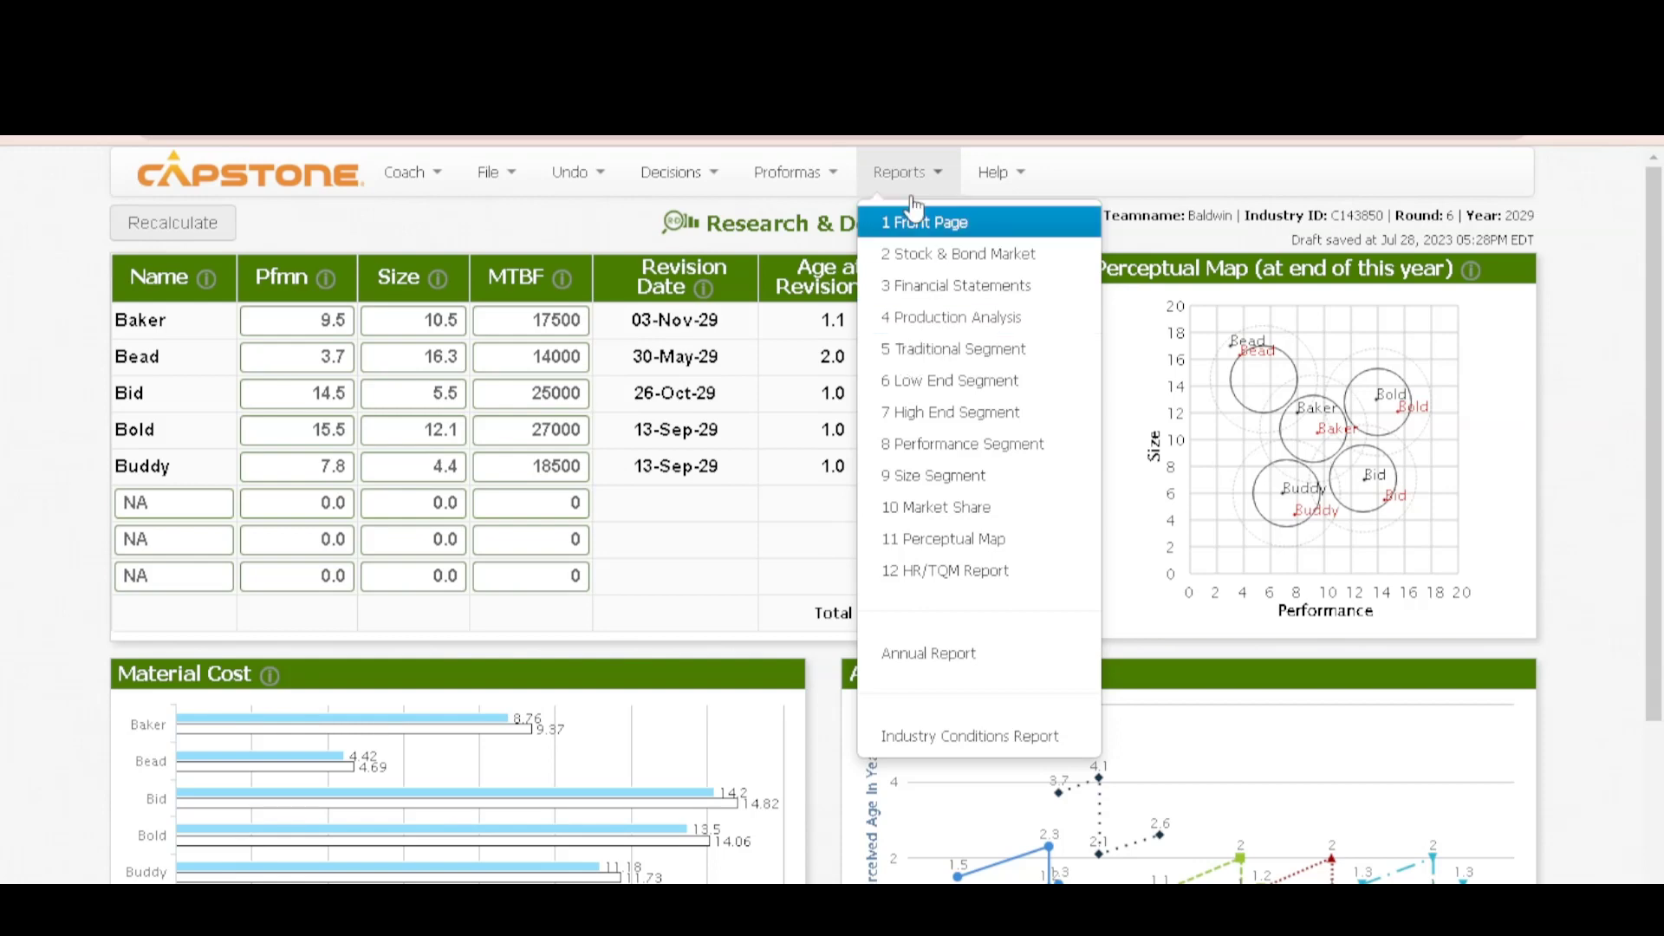
left_click(897, 171)
left_click(897, 171)
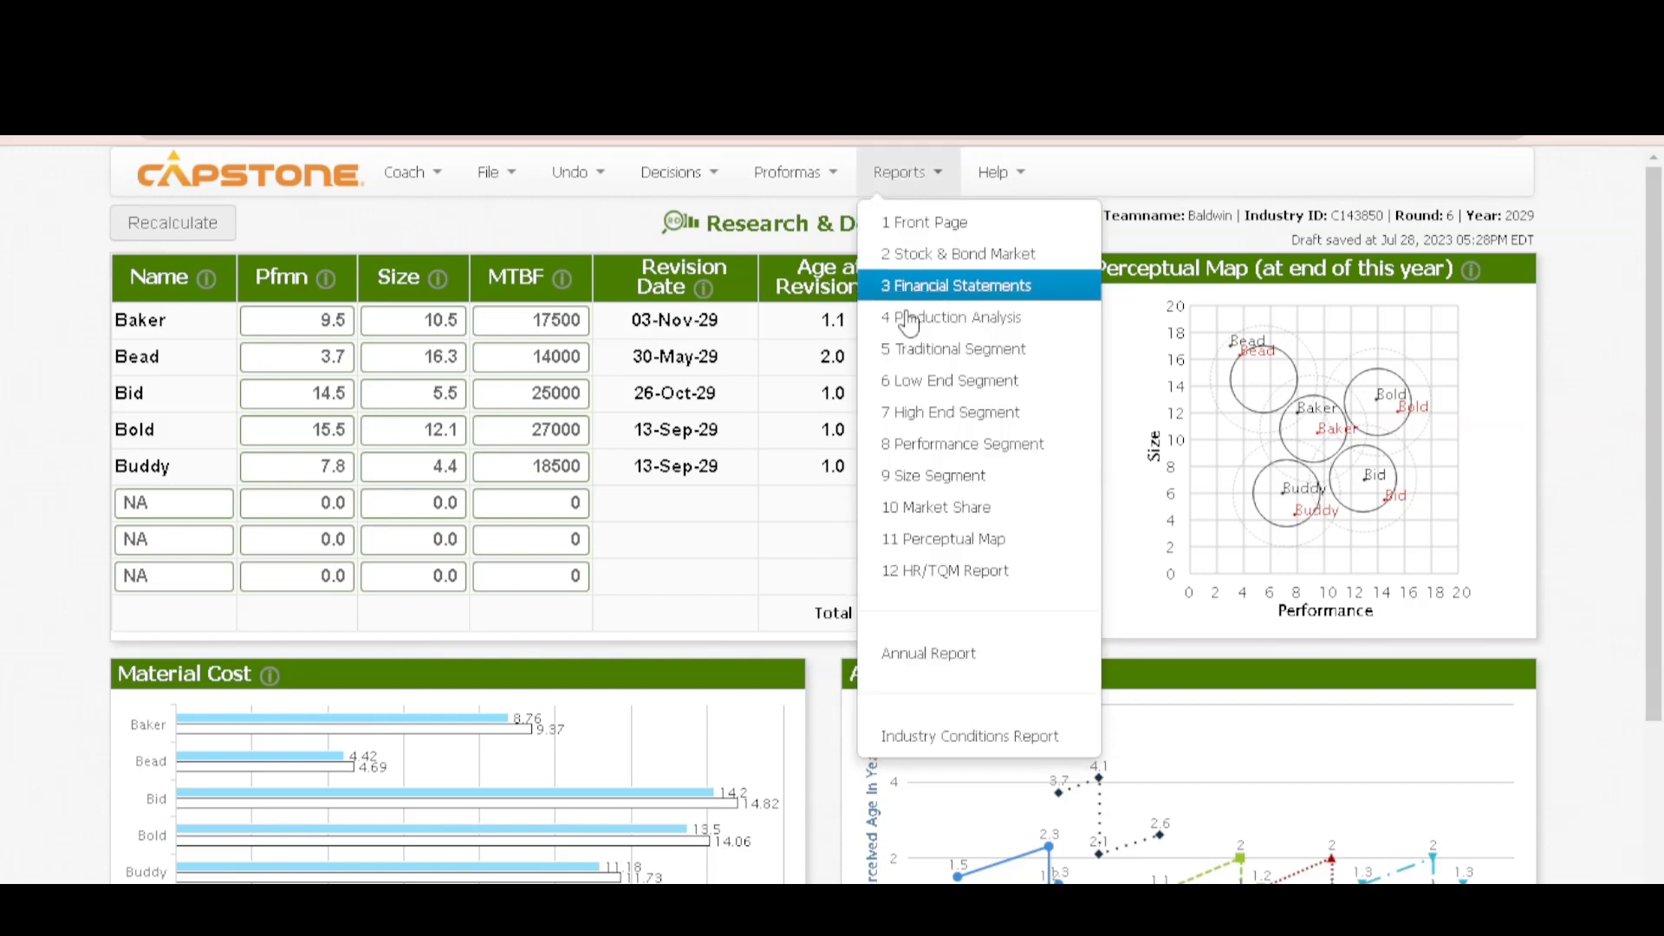
left_click(941, 373)
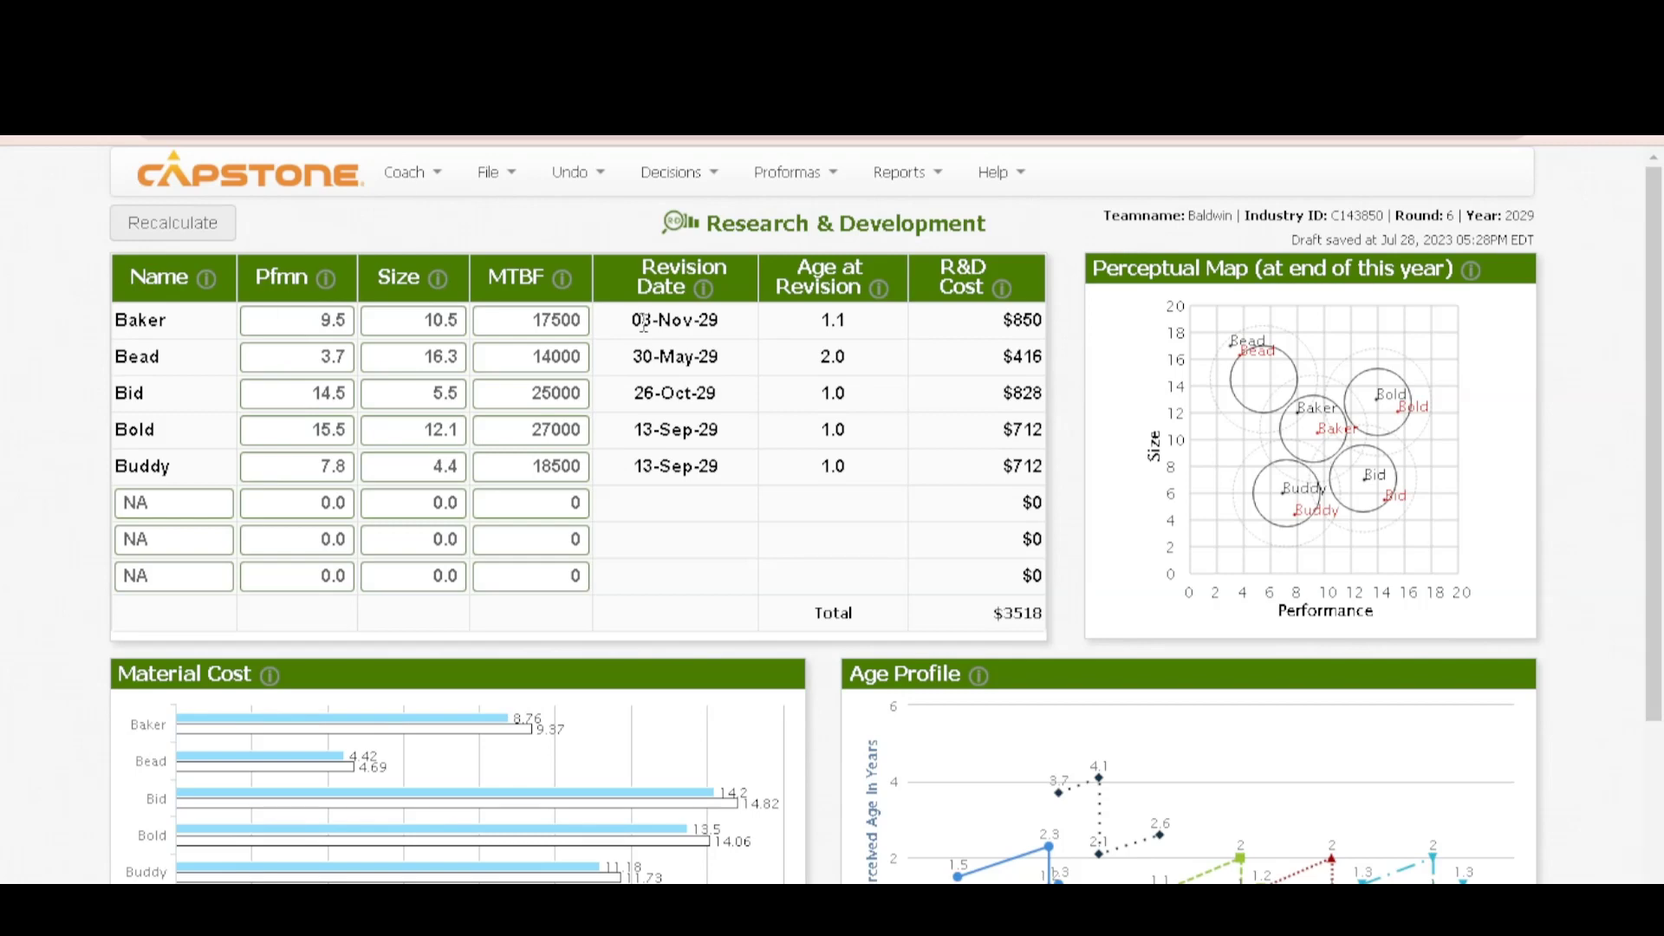
Step: Check Baker's MTBF and revision date in the Research & Development table
left_click(571, 320)
double_click(571, 320)
mouse_move(651, 320)
left_mouse_down()
mouse_move(724, 329)
mouse_move(625, 325)
left_mouse_up()
left_click(693, 323)
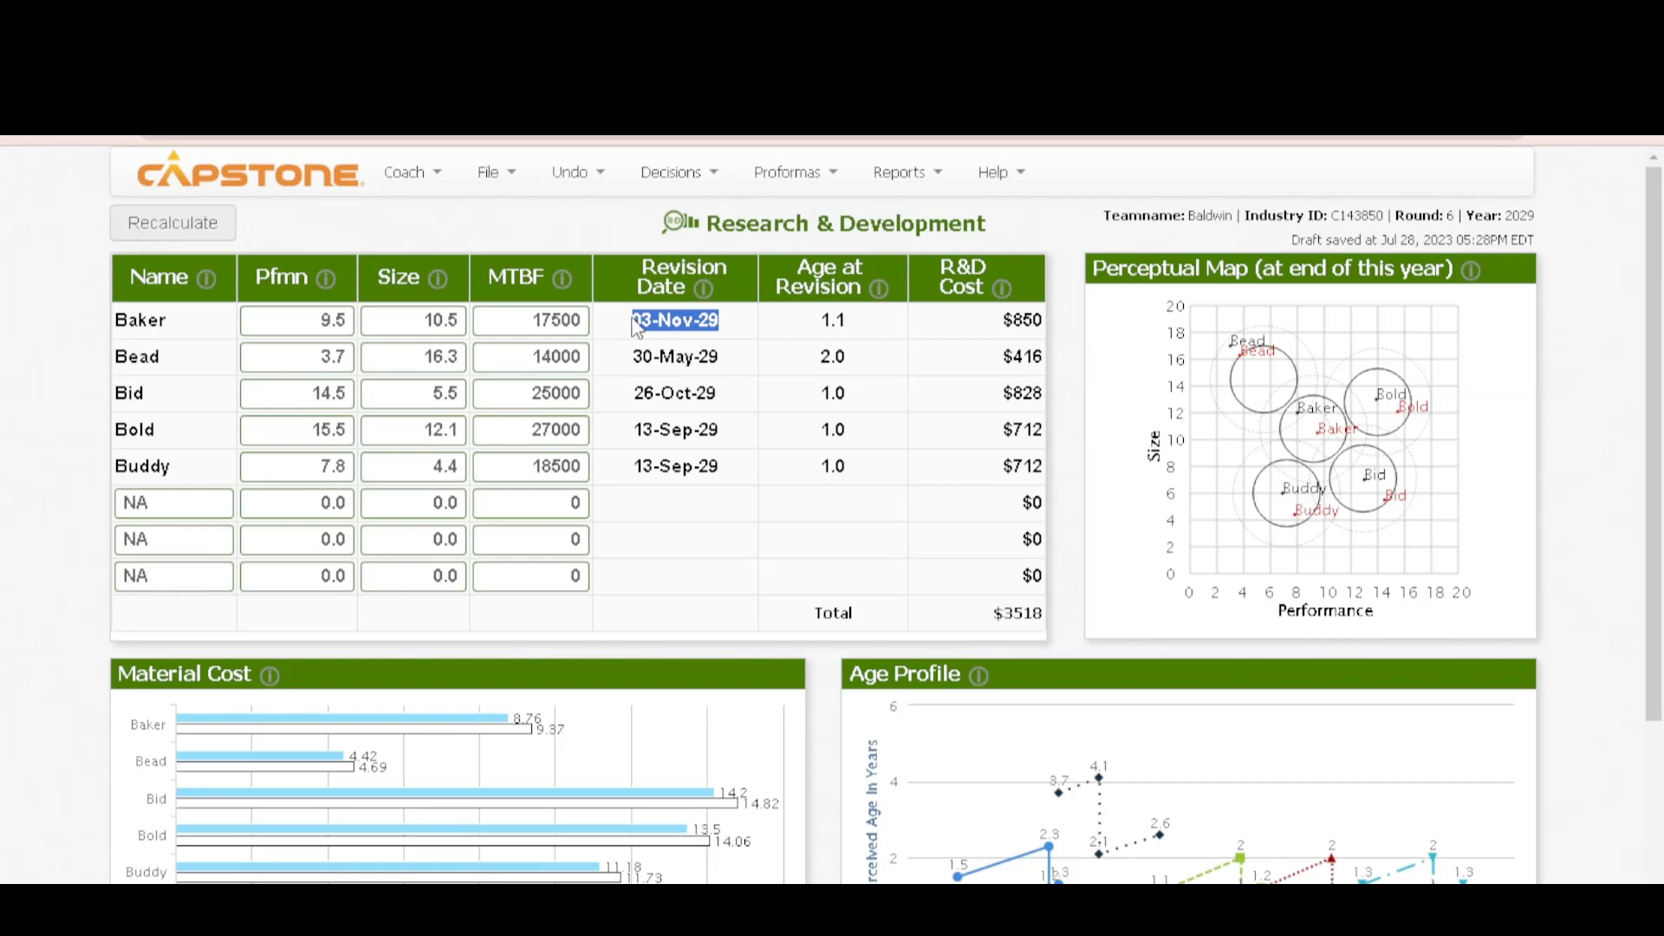
left_click(668, 322)
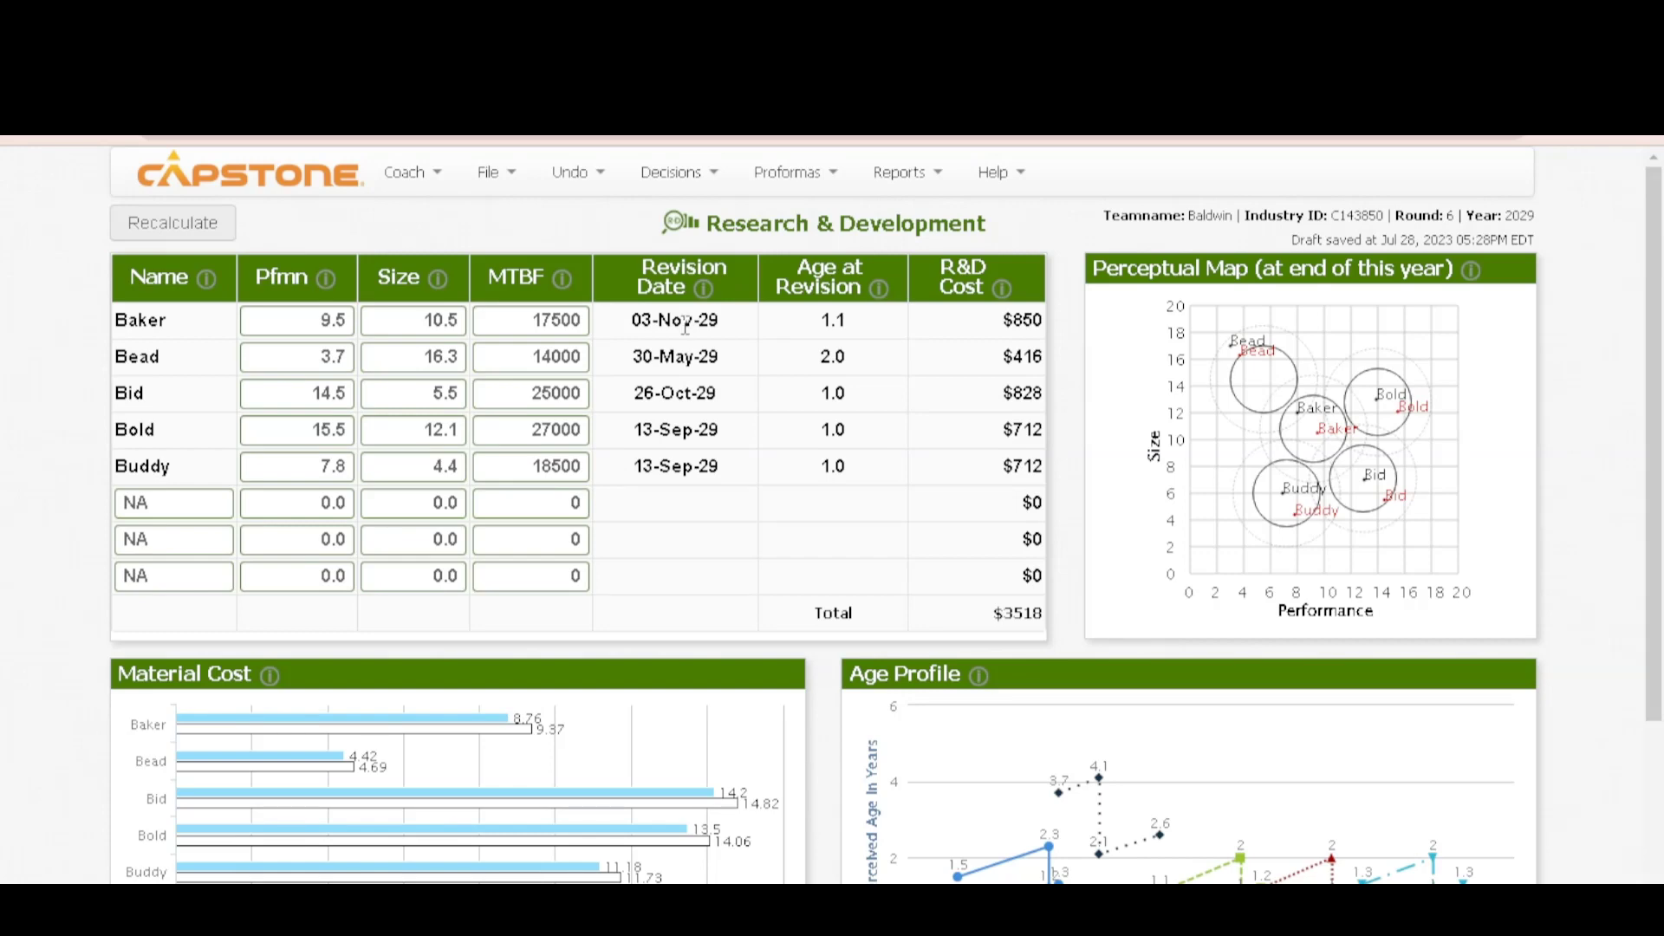
left_click_drag(732, 323, 637, 334)
left_click(638, 334)
Step: Set Baker's performance to 9.6, size to 9.4 and MTBF to 19000, and recalculate the decisions
double_click(347, 326)
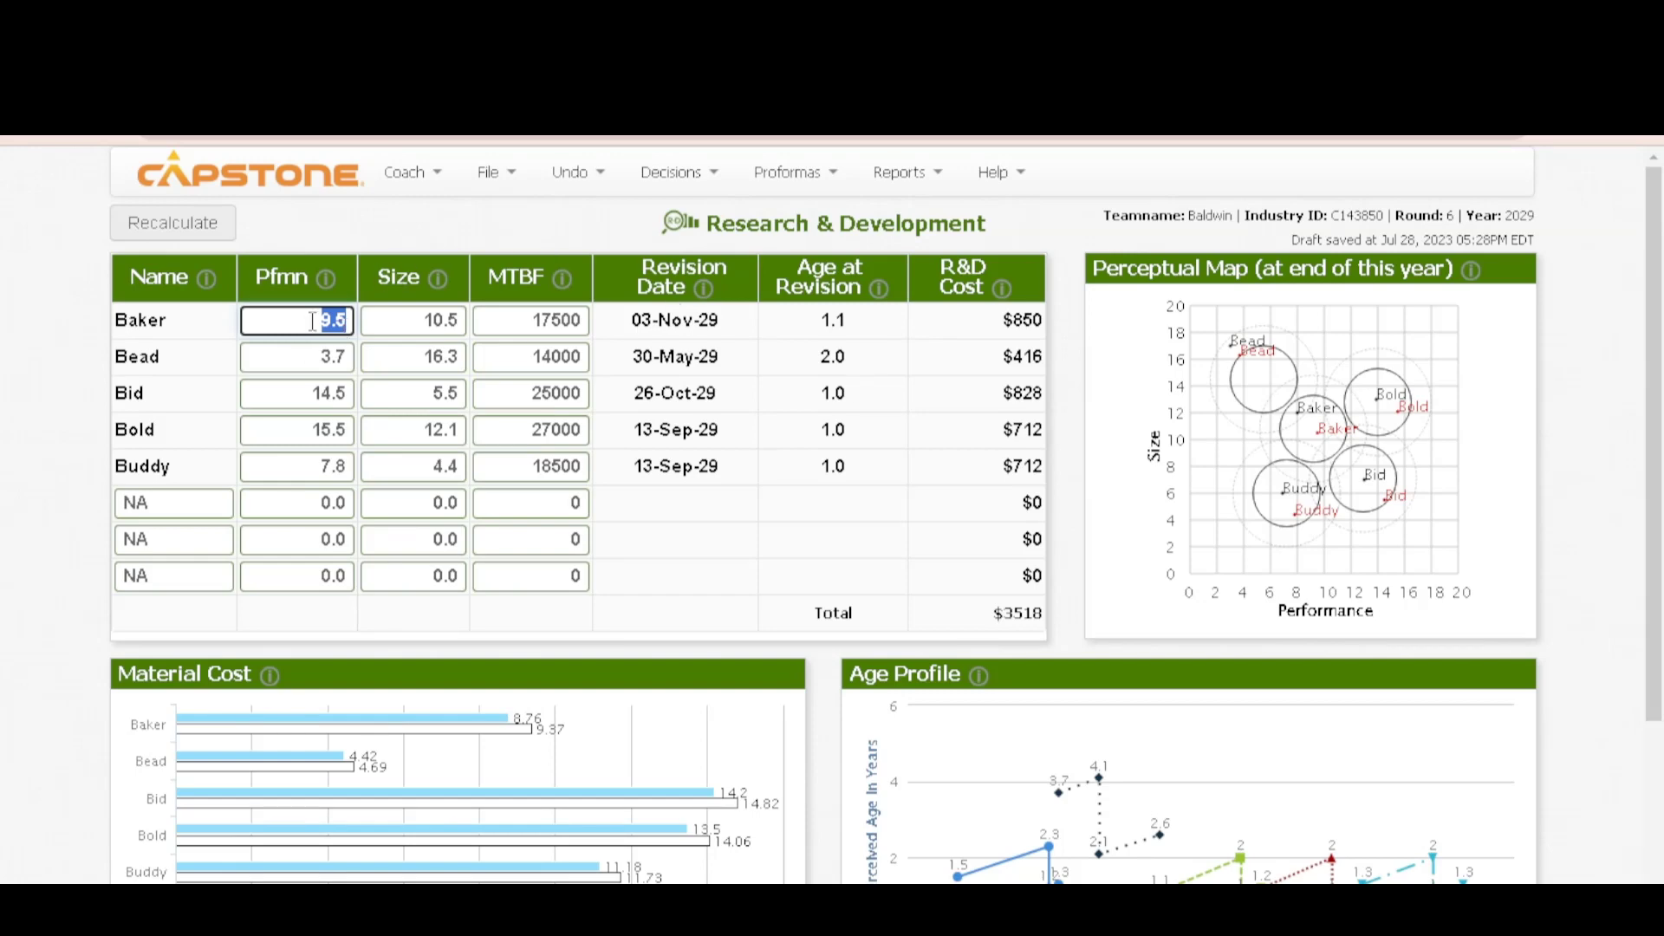
type("9.6")
left_click(425, 329)
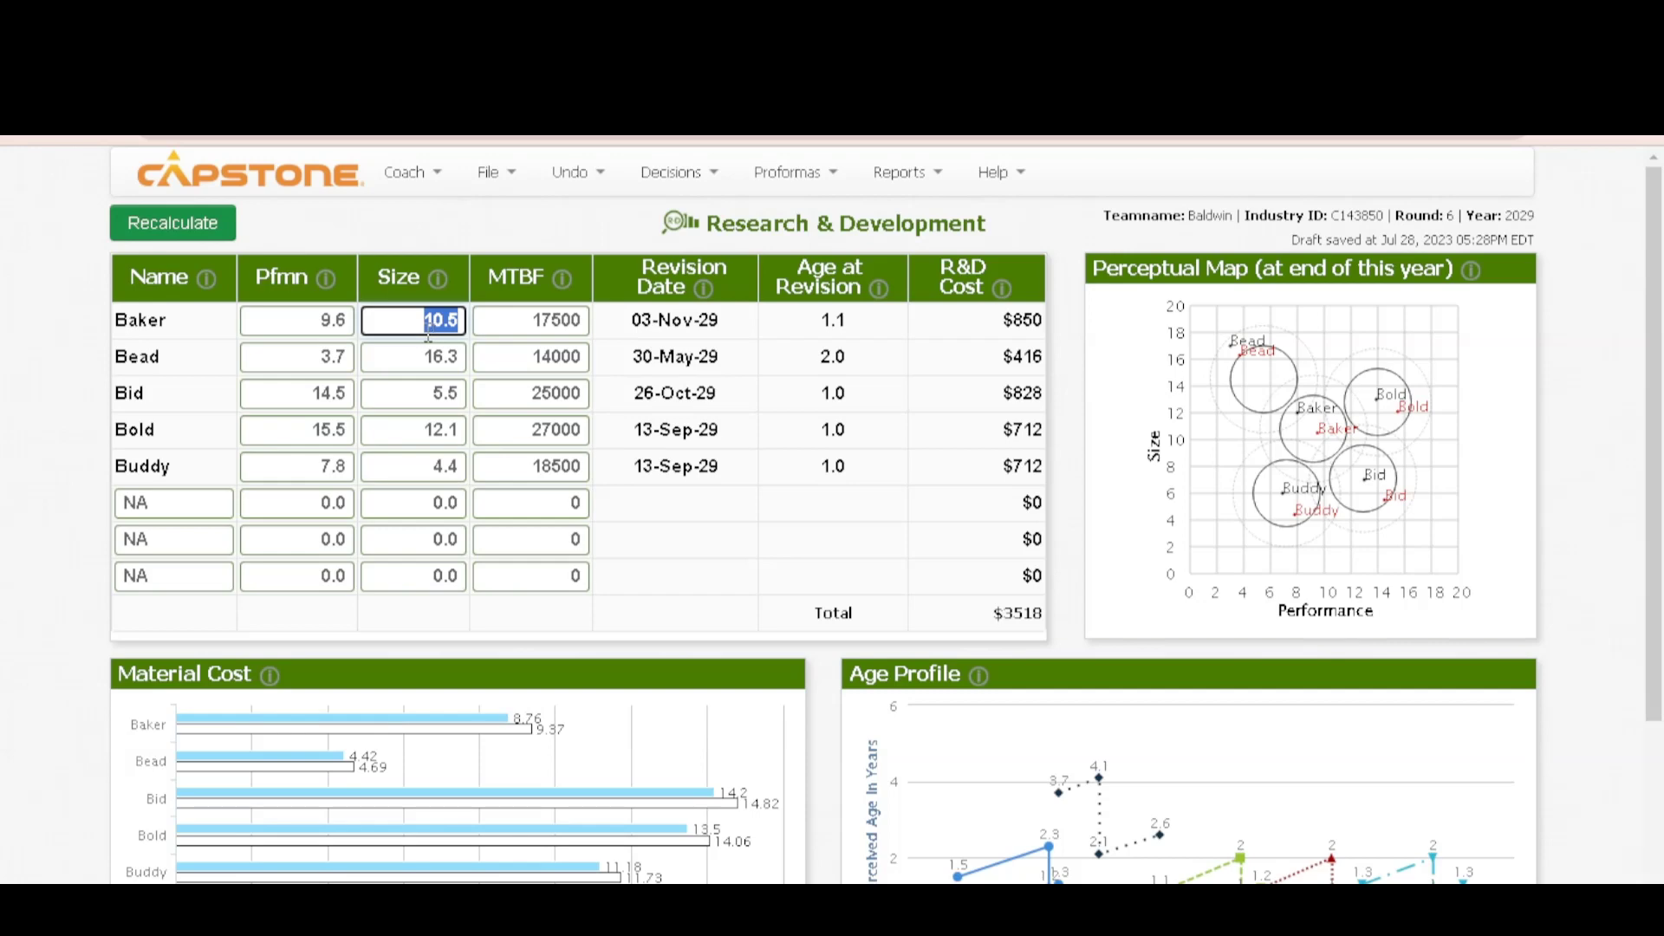
type("9.4")
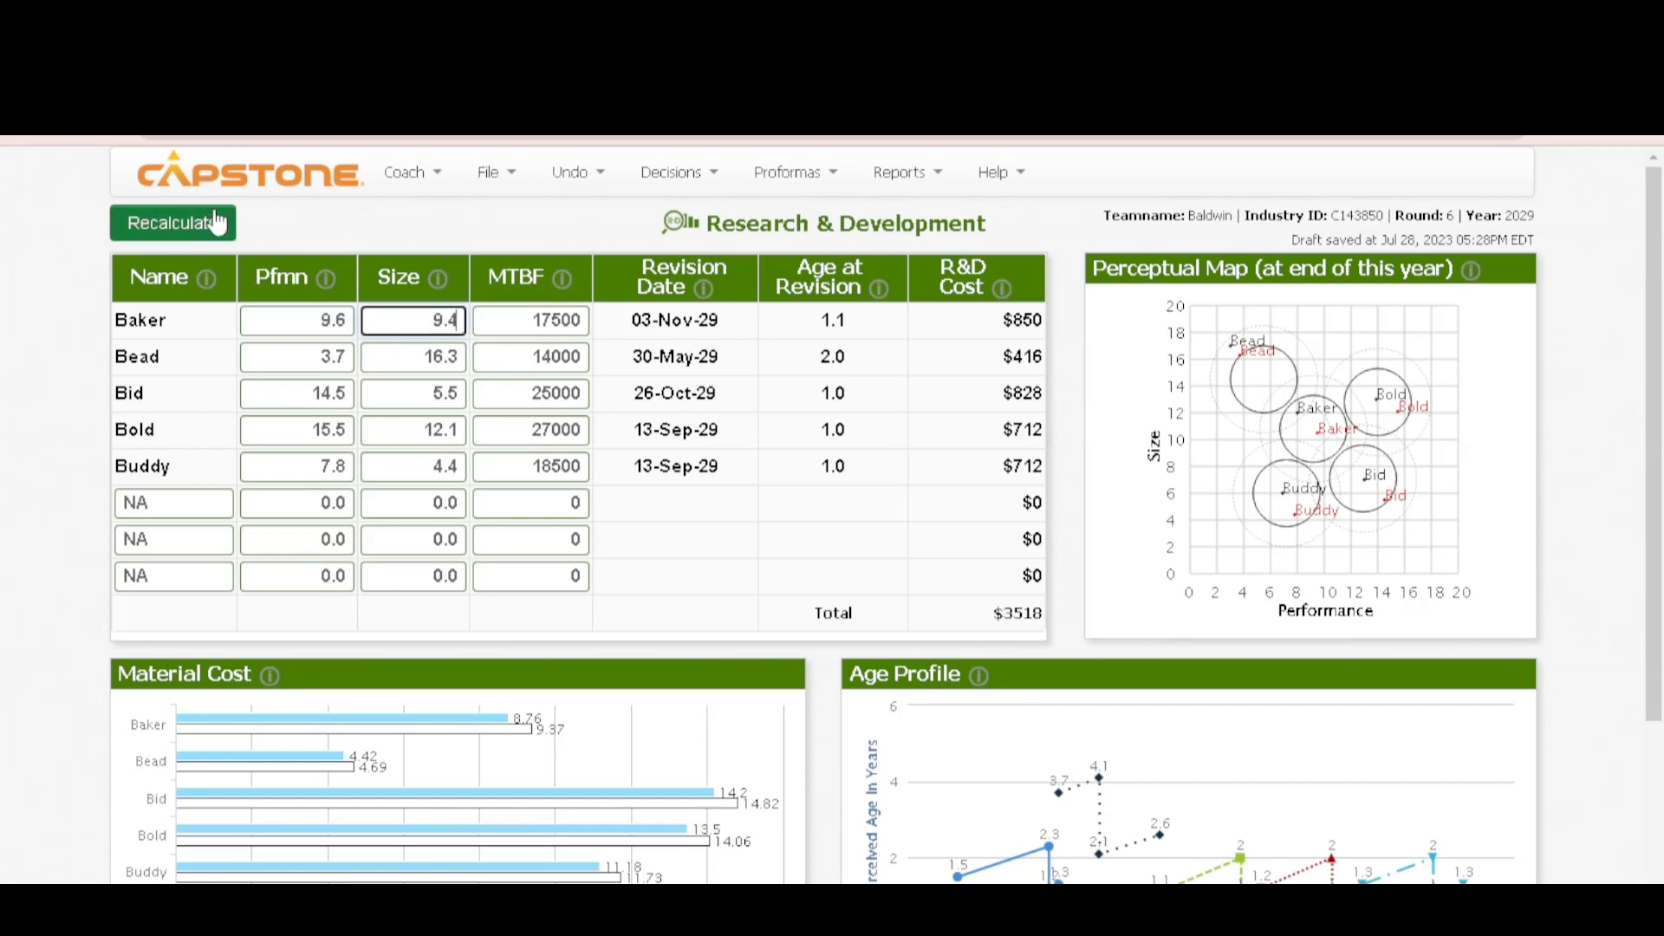
left_click(538, 322)
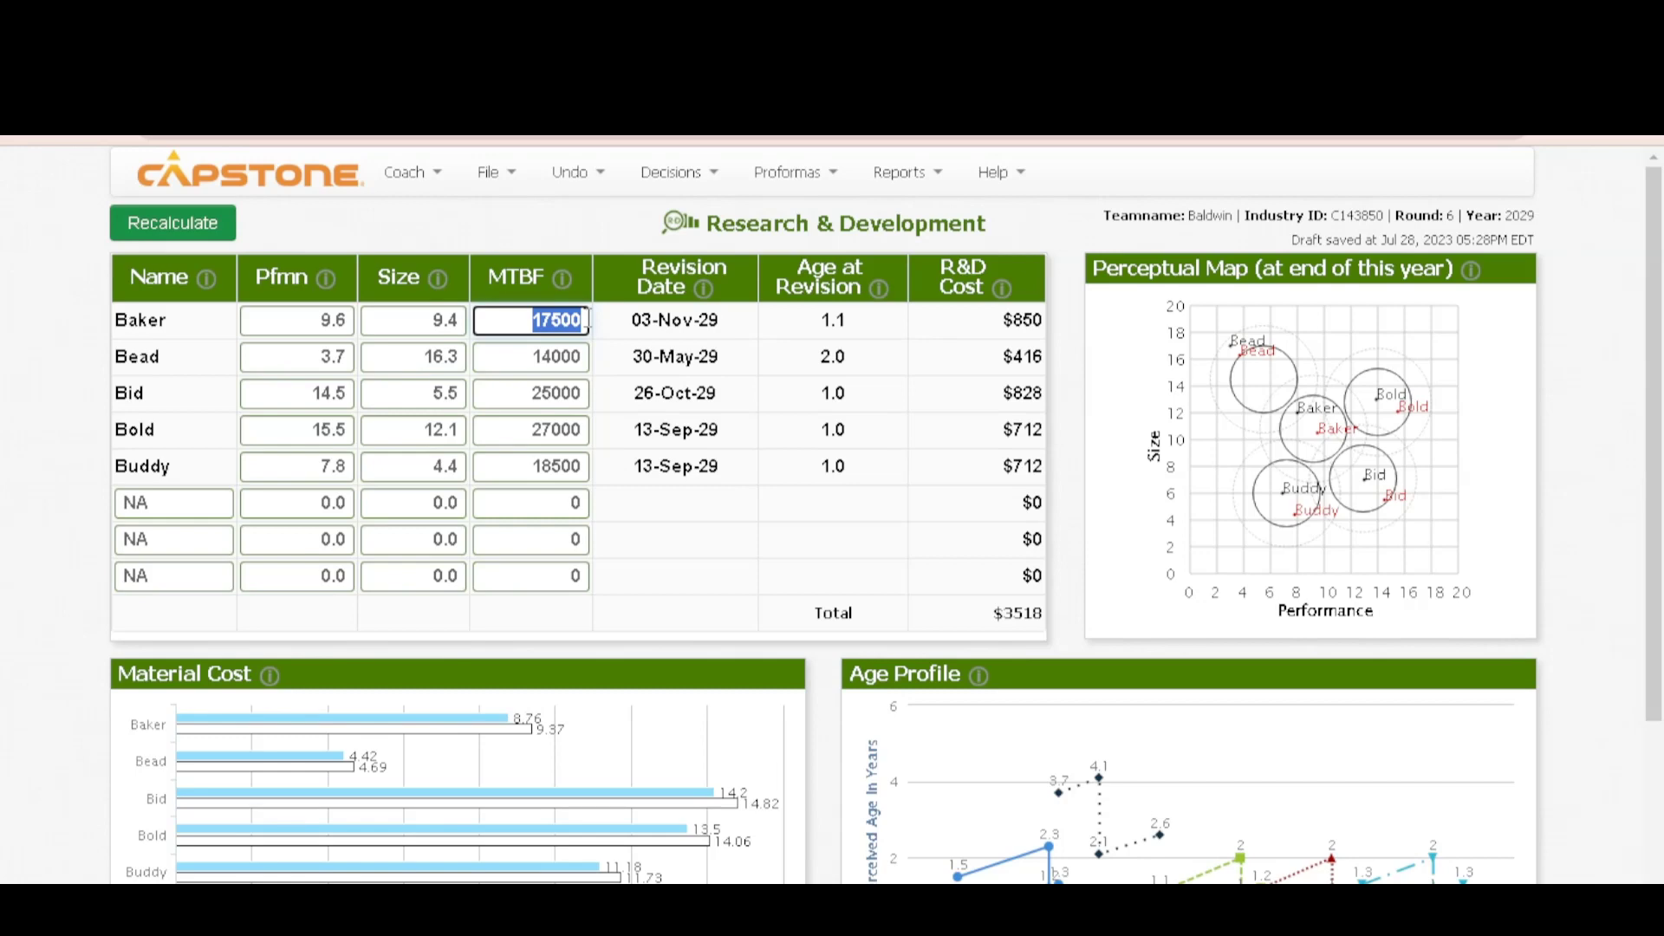
type("19000")
left_click(188, 223)
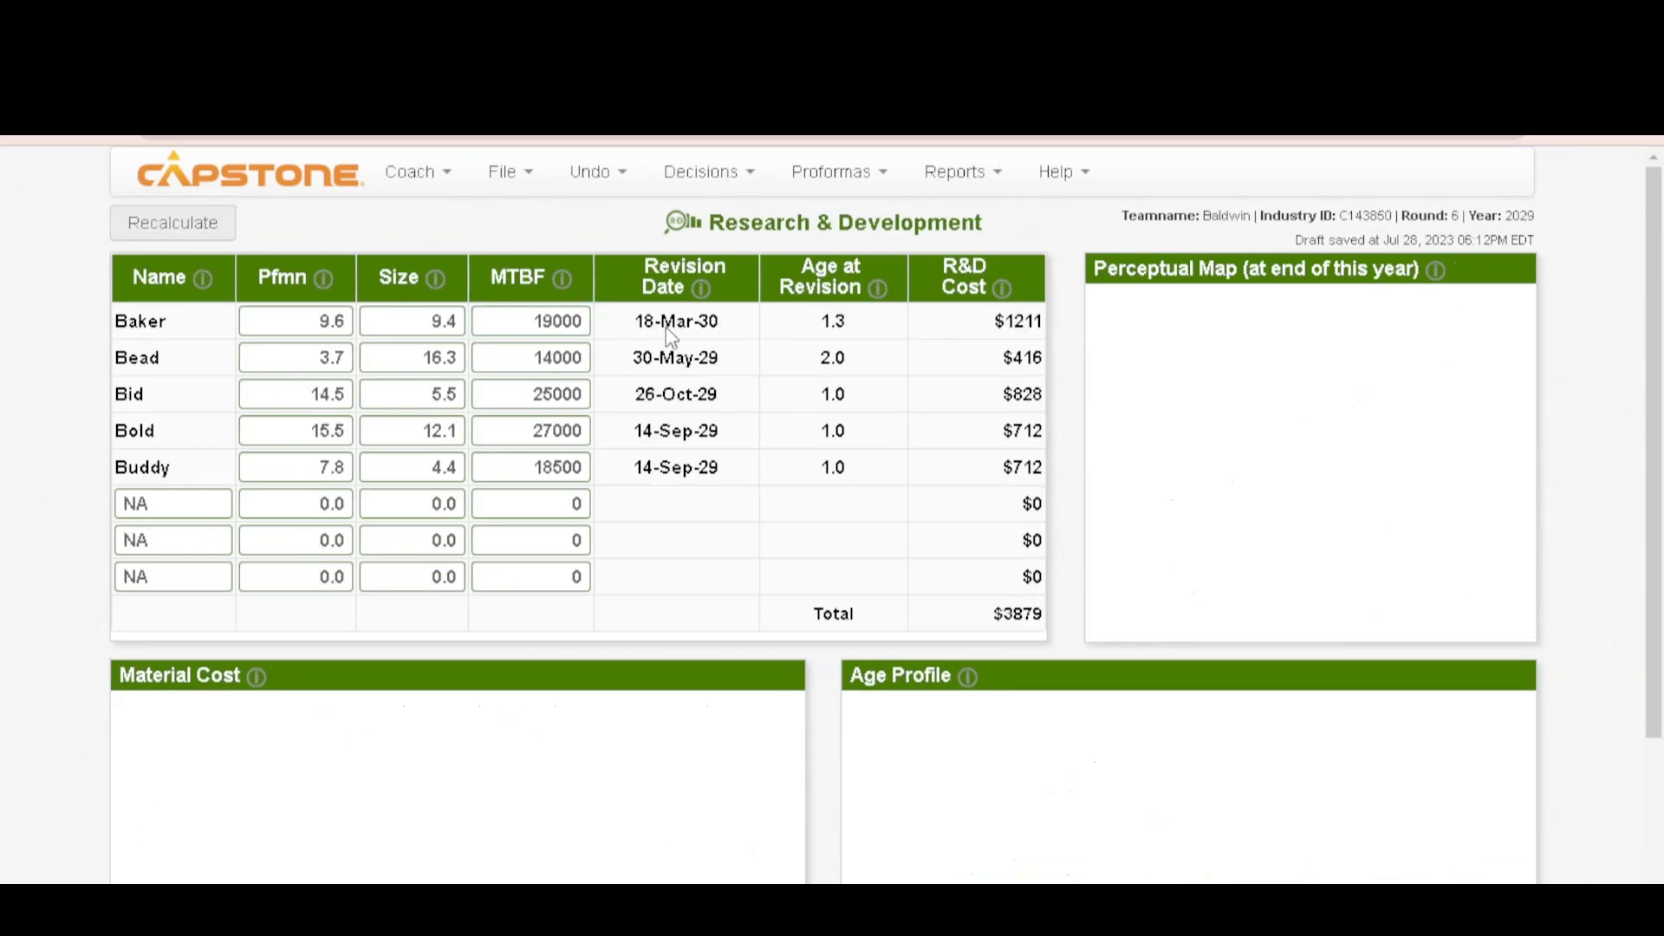
Step: Check Baker's recalculated revision date and review Bead's performance, size and MTBF
left_click_drag(729, 324, 638, 324)
left_click(657, 319)
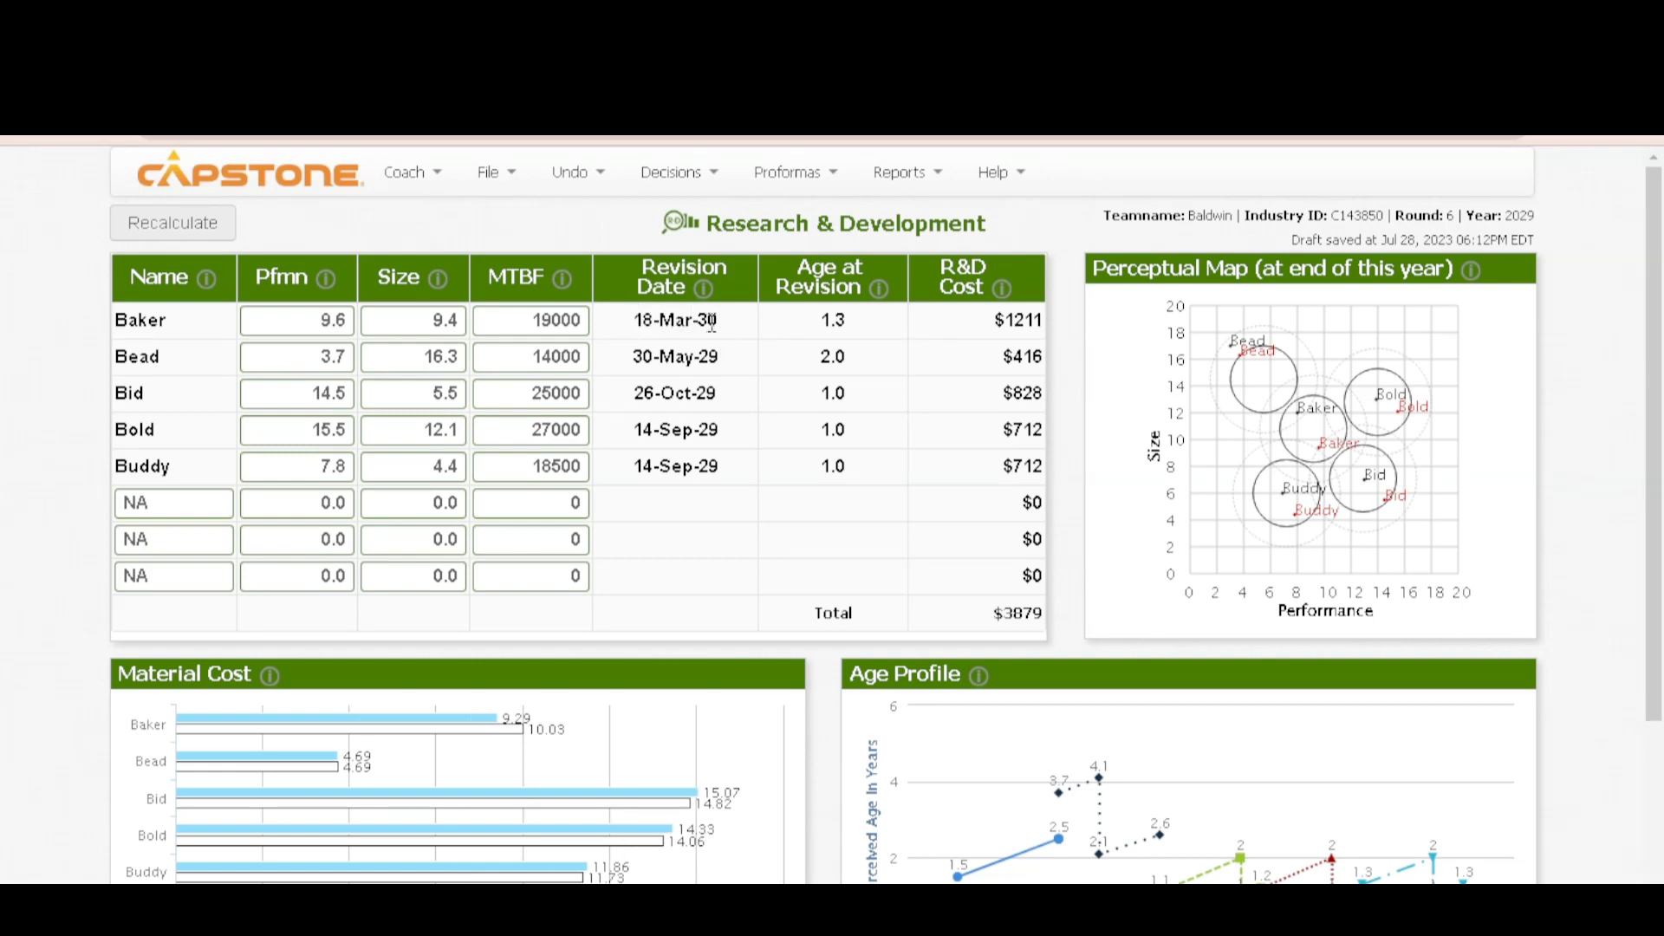
left_click_drag(719, 324, 646, 314)
left_click(646, 316)
double_click(329, 357)
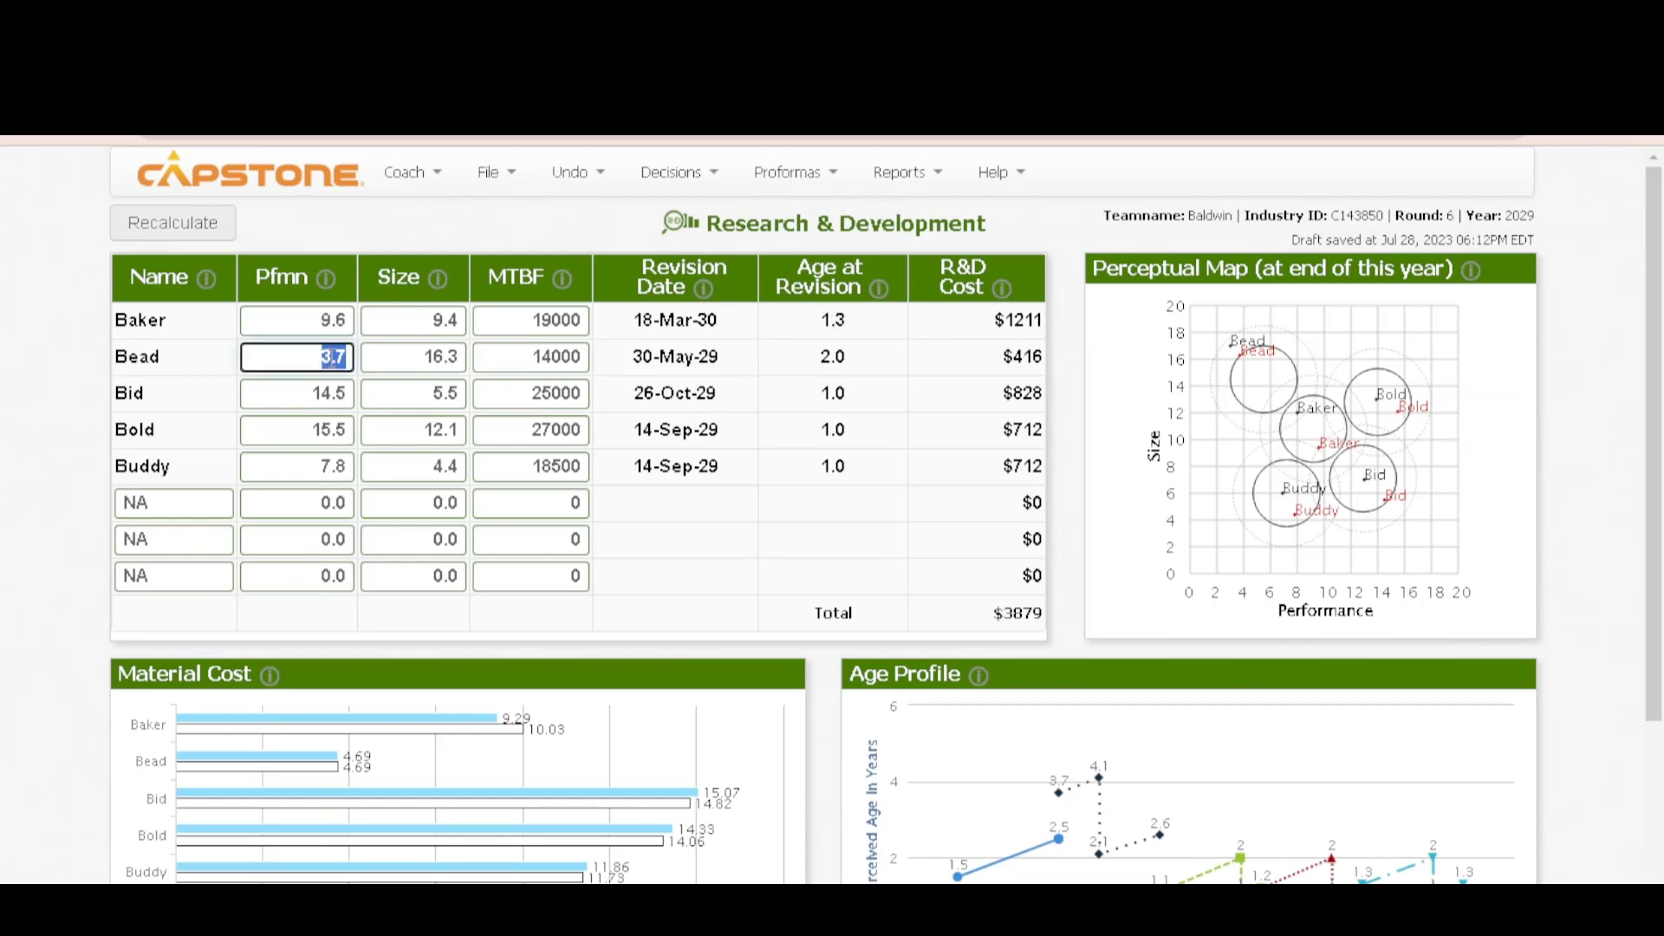
left_click(331, 358)
left_click(405, 359)
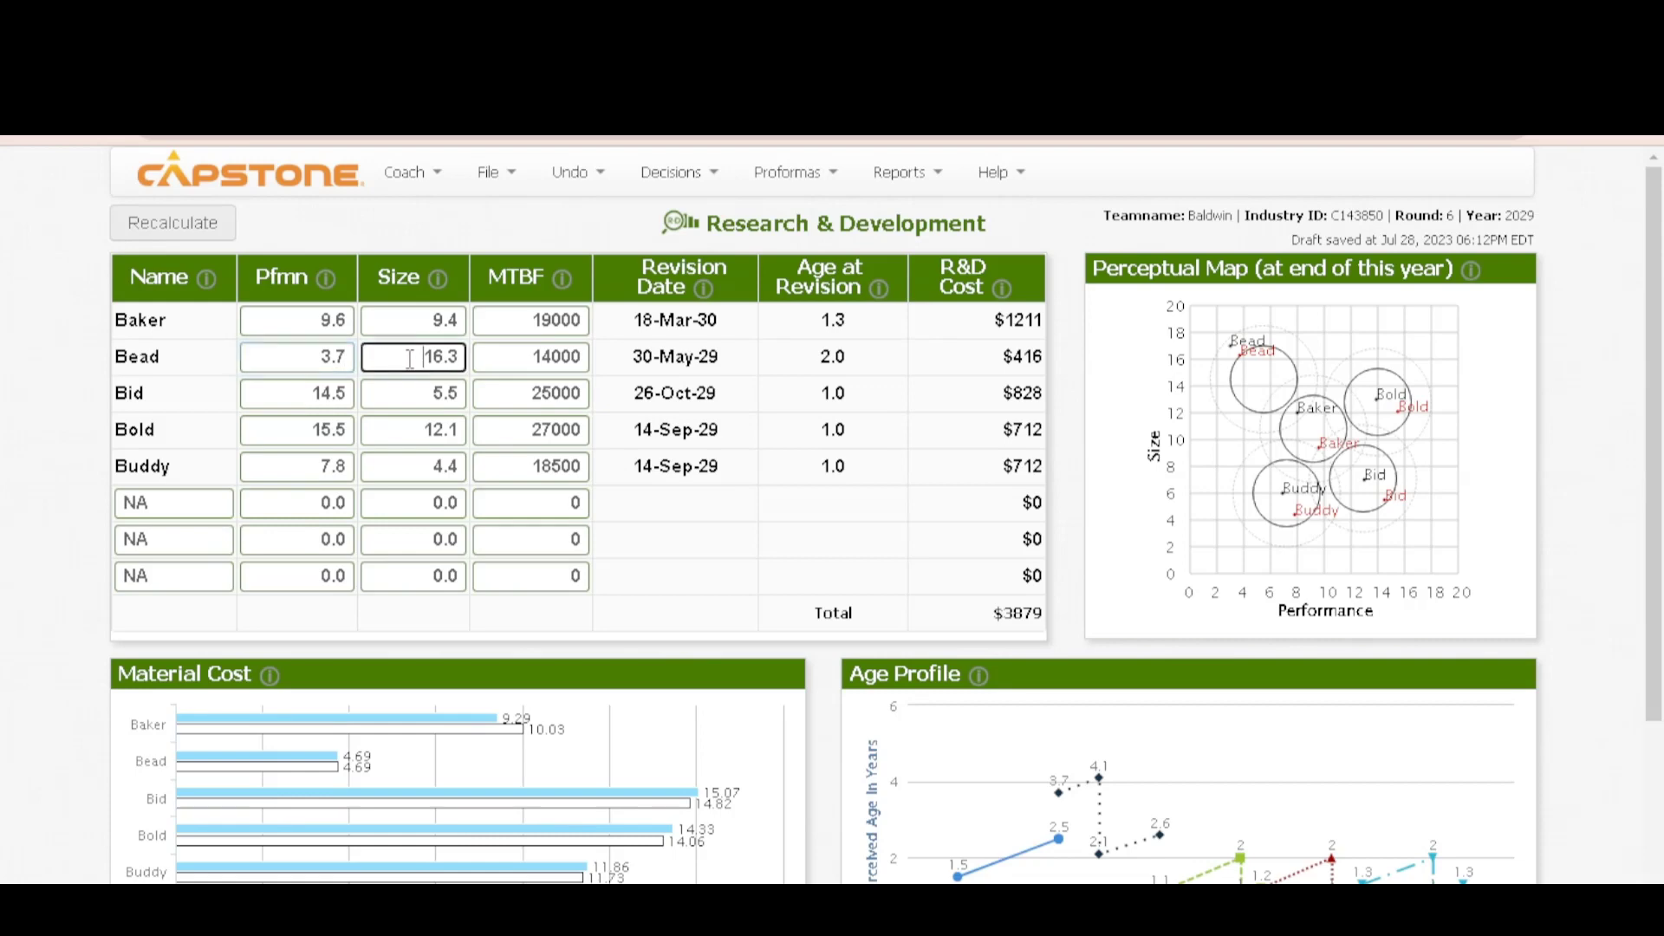
left_click(513, 362)
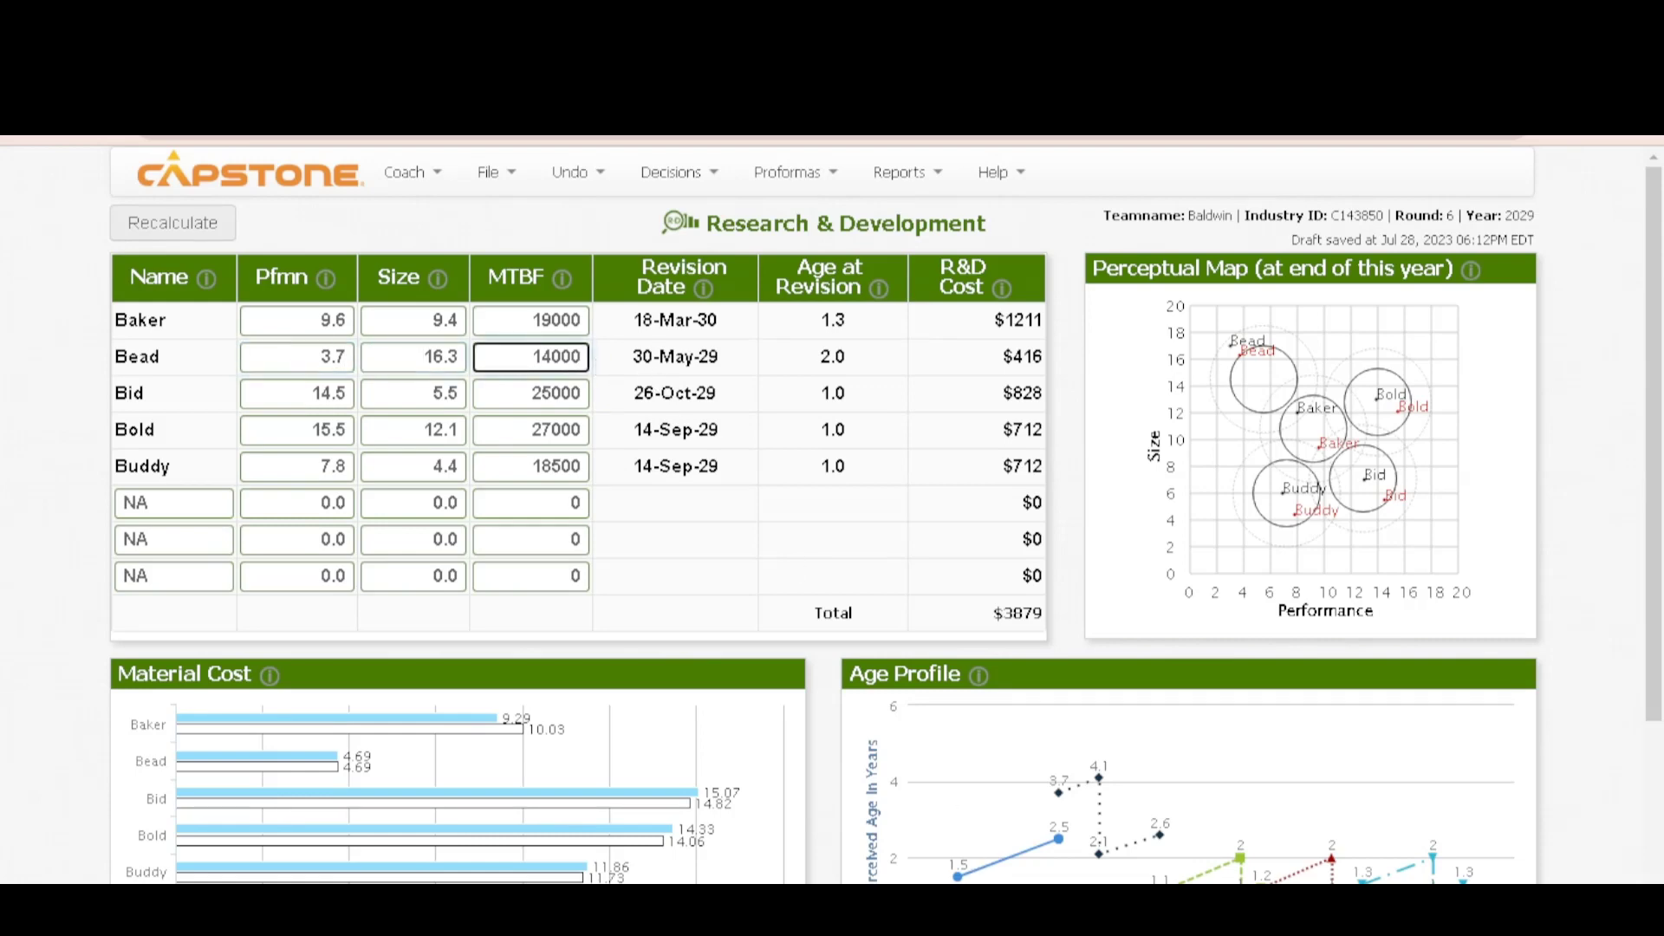
left_click(983, 906)
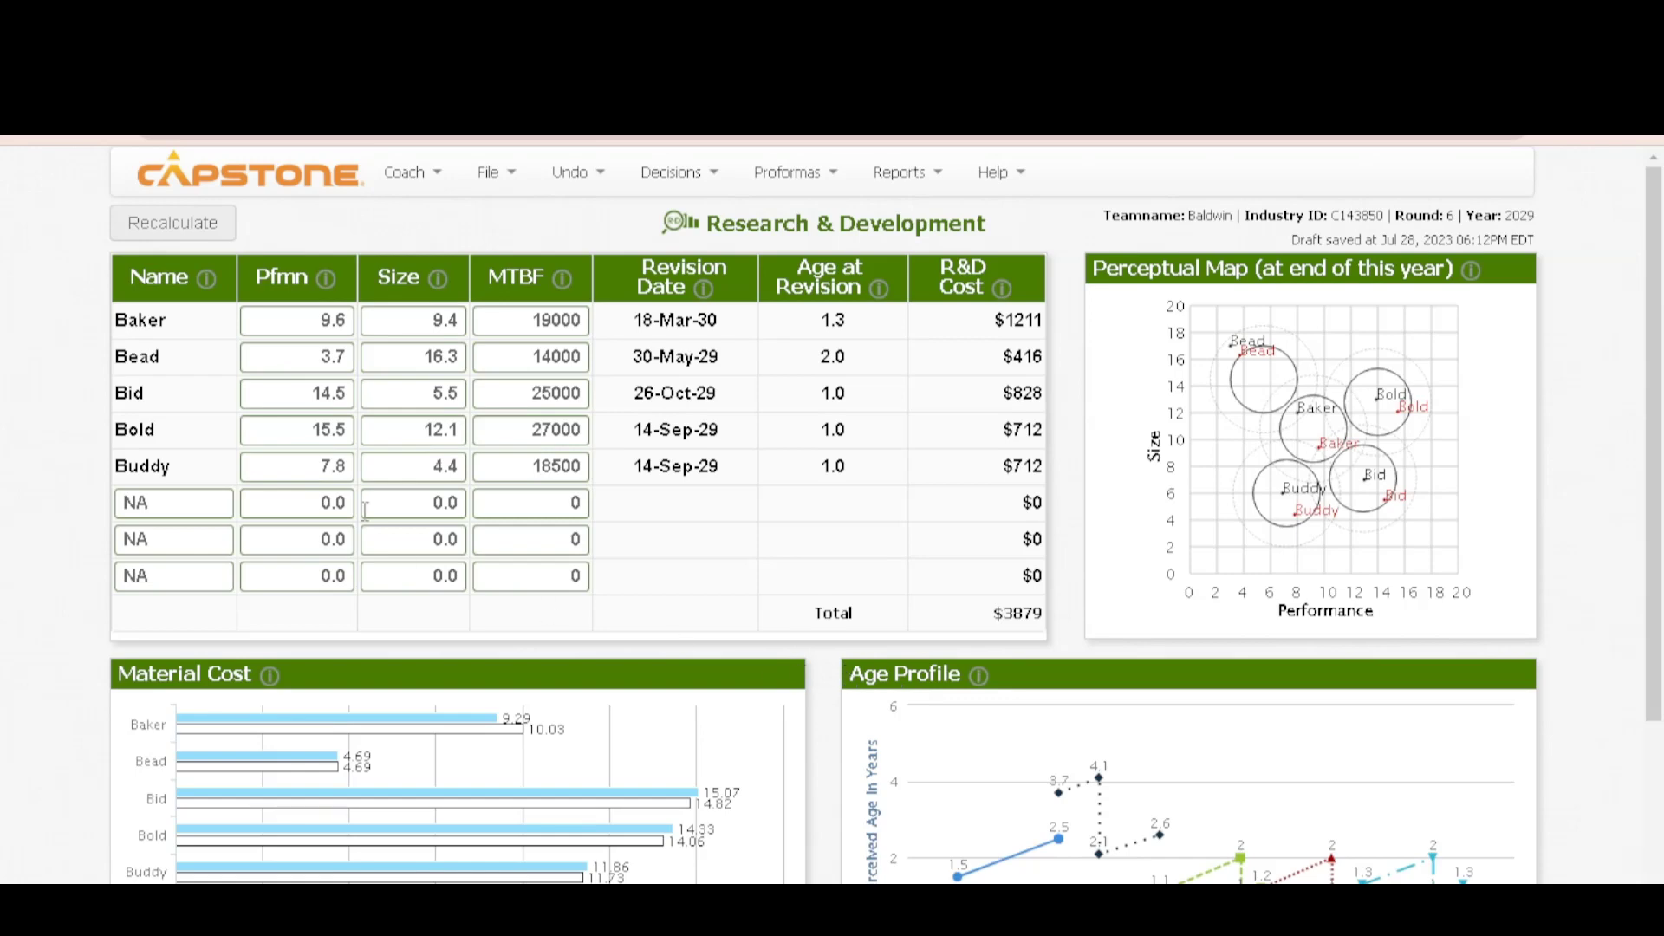
Step: Set Bid's performance to 12.4, size to 6.5 and MTBF to 29000, recalculate, and check its revision date
left_click(313, 387)
double_click(314, 387)
left_click(324, 394)
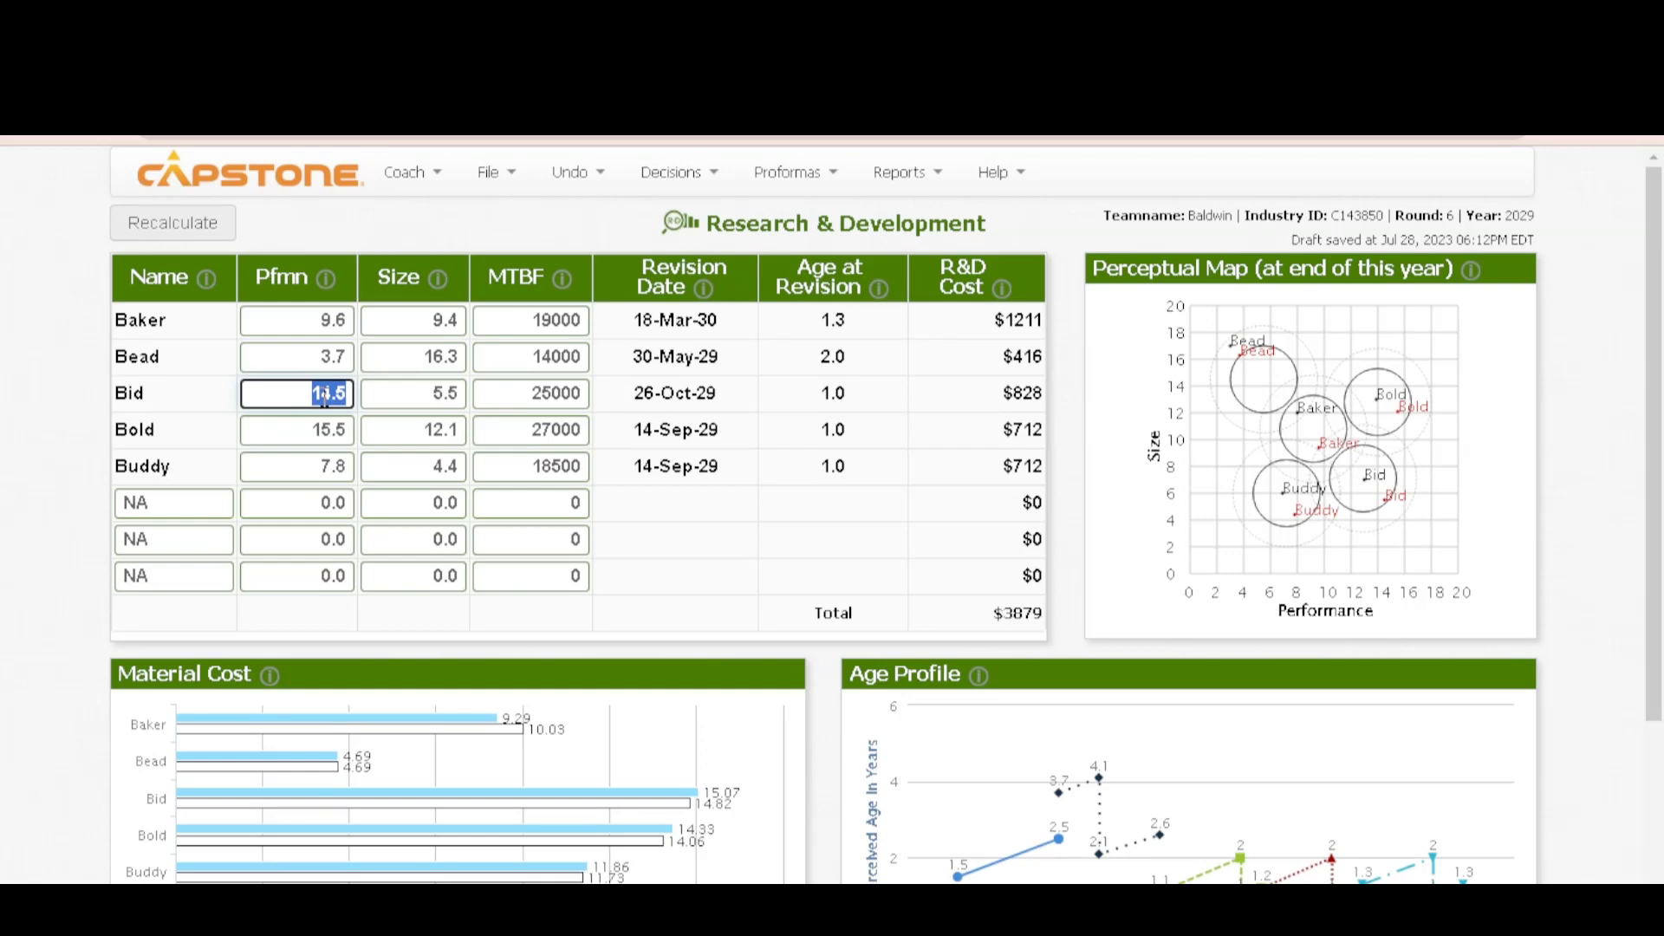
type("12.4")
double_click(461, 392)
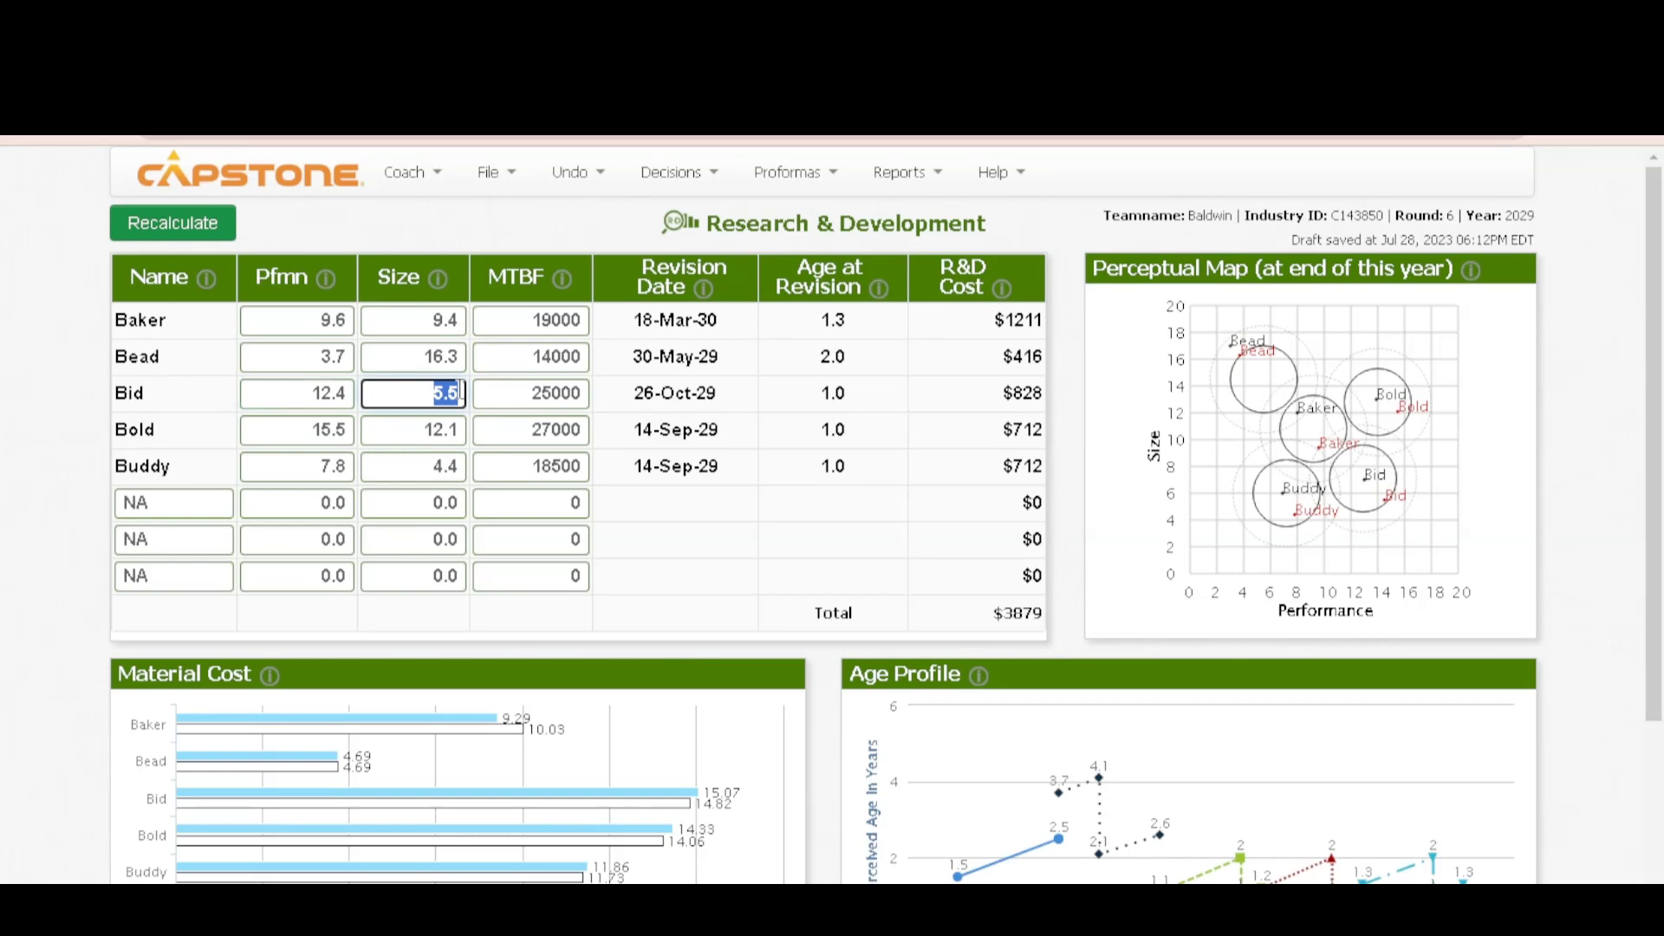
type("6.5")
double_click(523, 392)
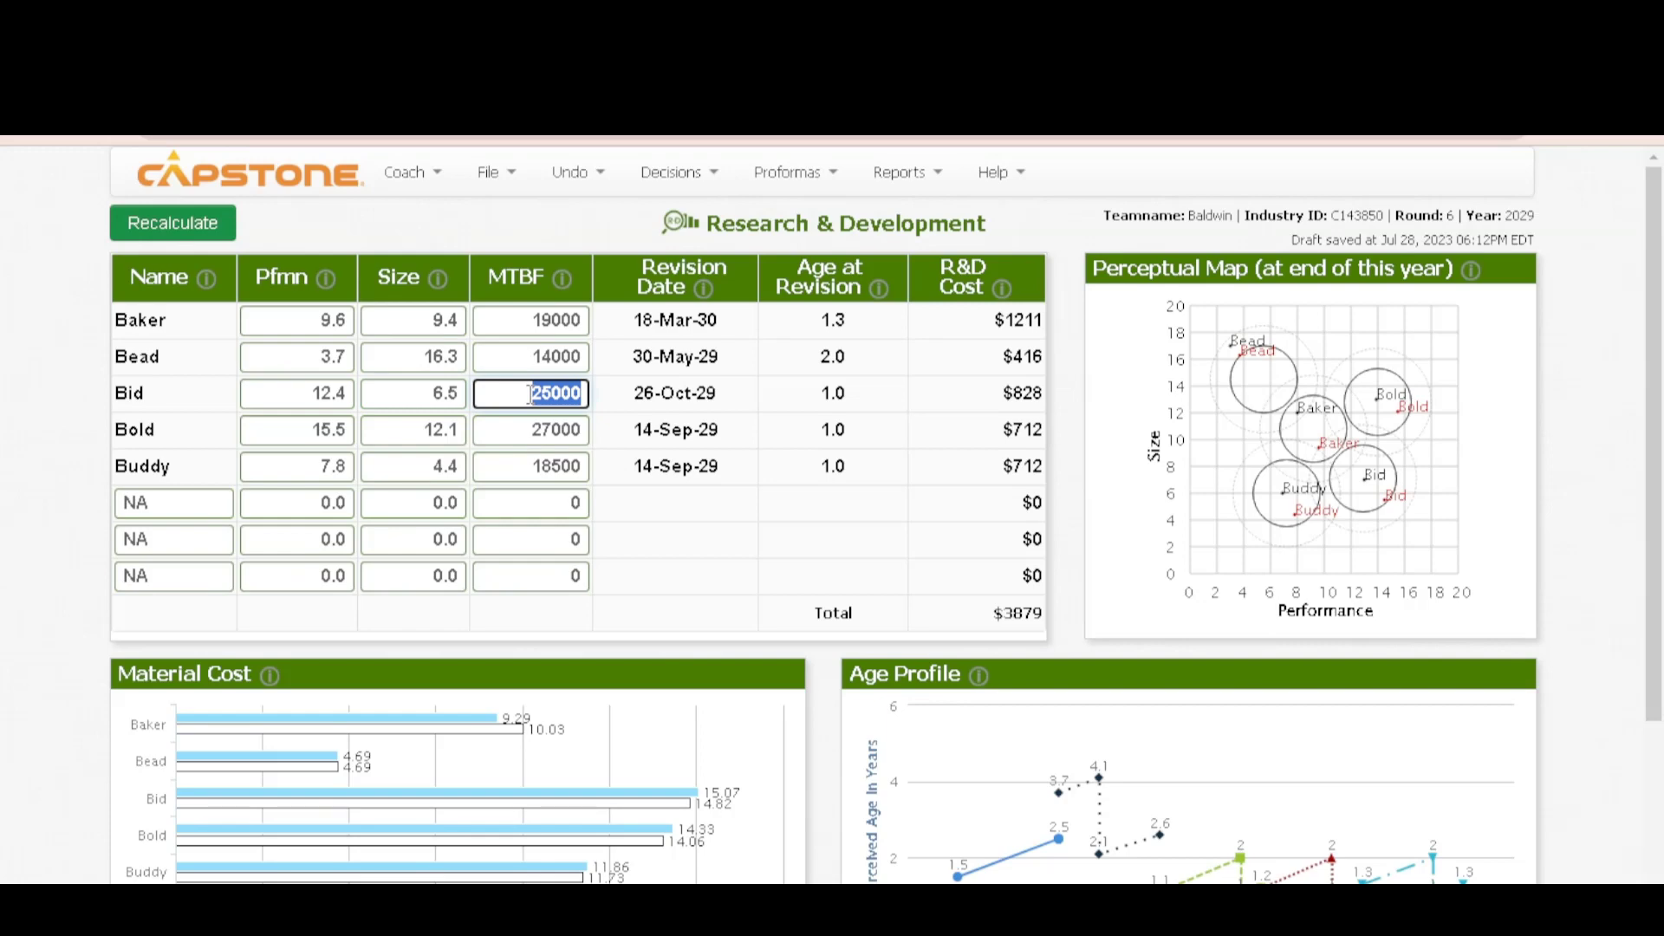
type("29000")
left_click(173, 222)
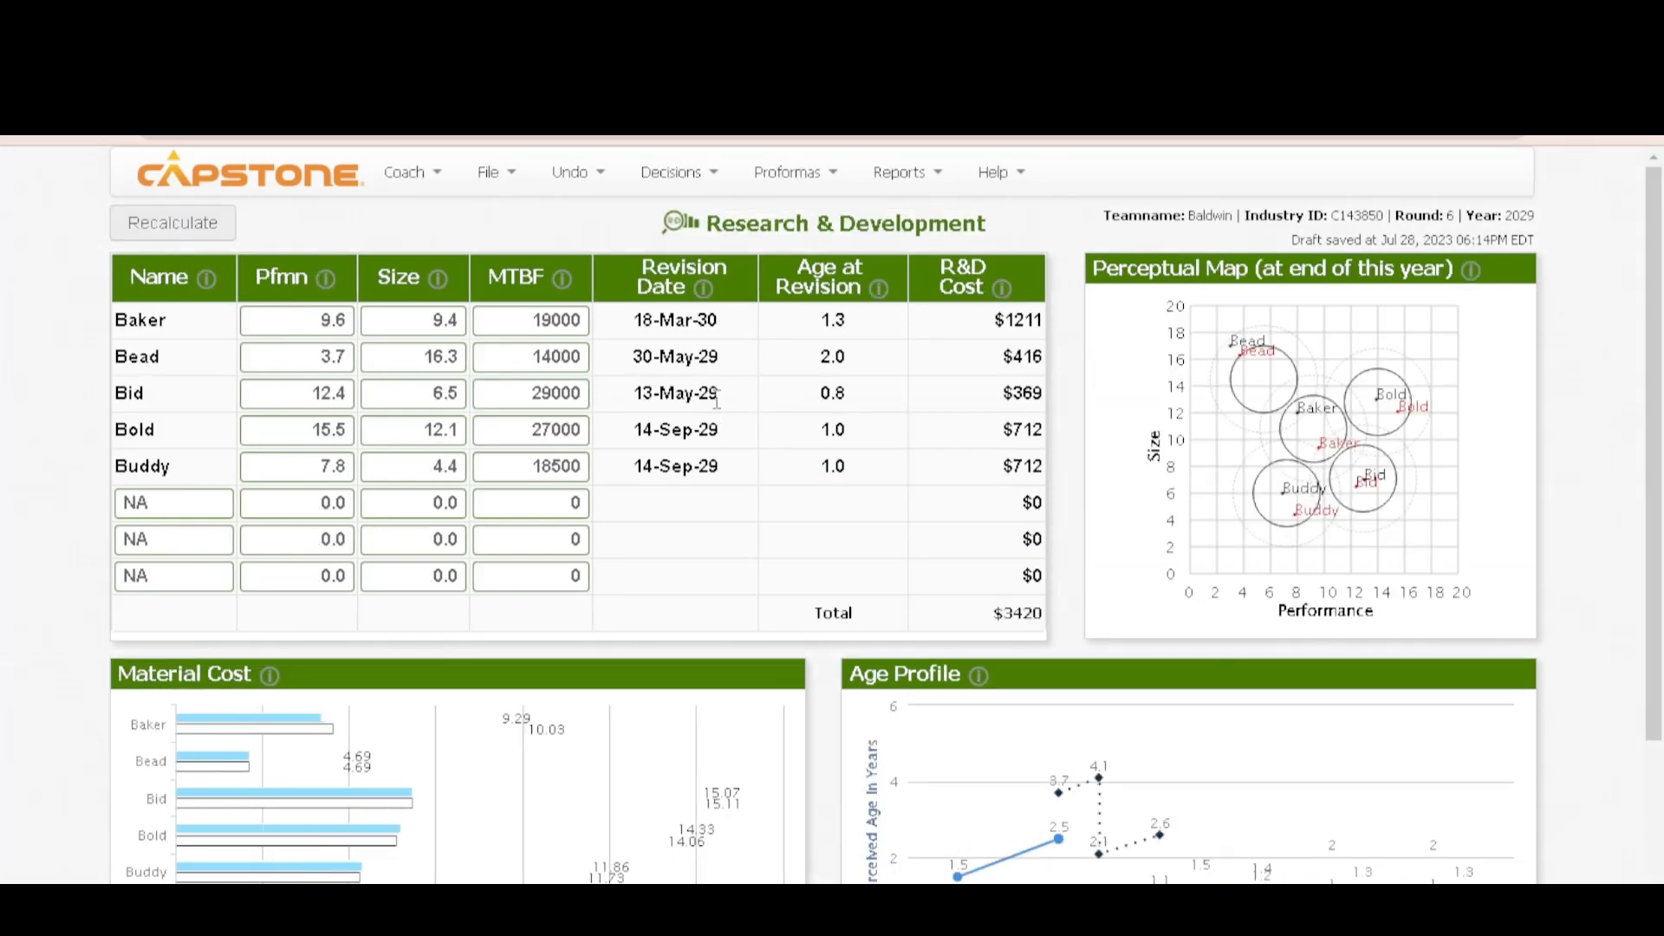
mouse_move(737, 403)
left_mouse_down()
mouse_move(643, 392)
mouse_move(721, 395)
left_mouse_up()
left_click(709, 392)
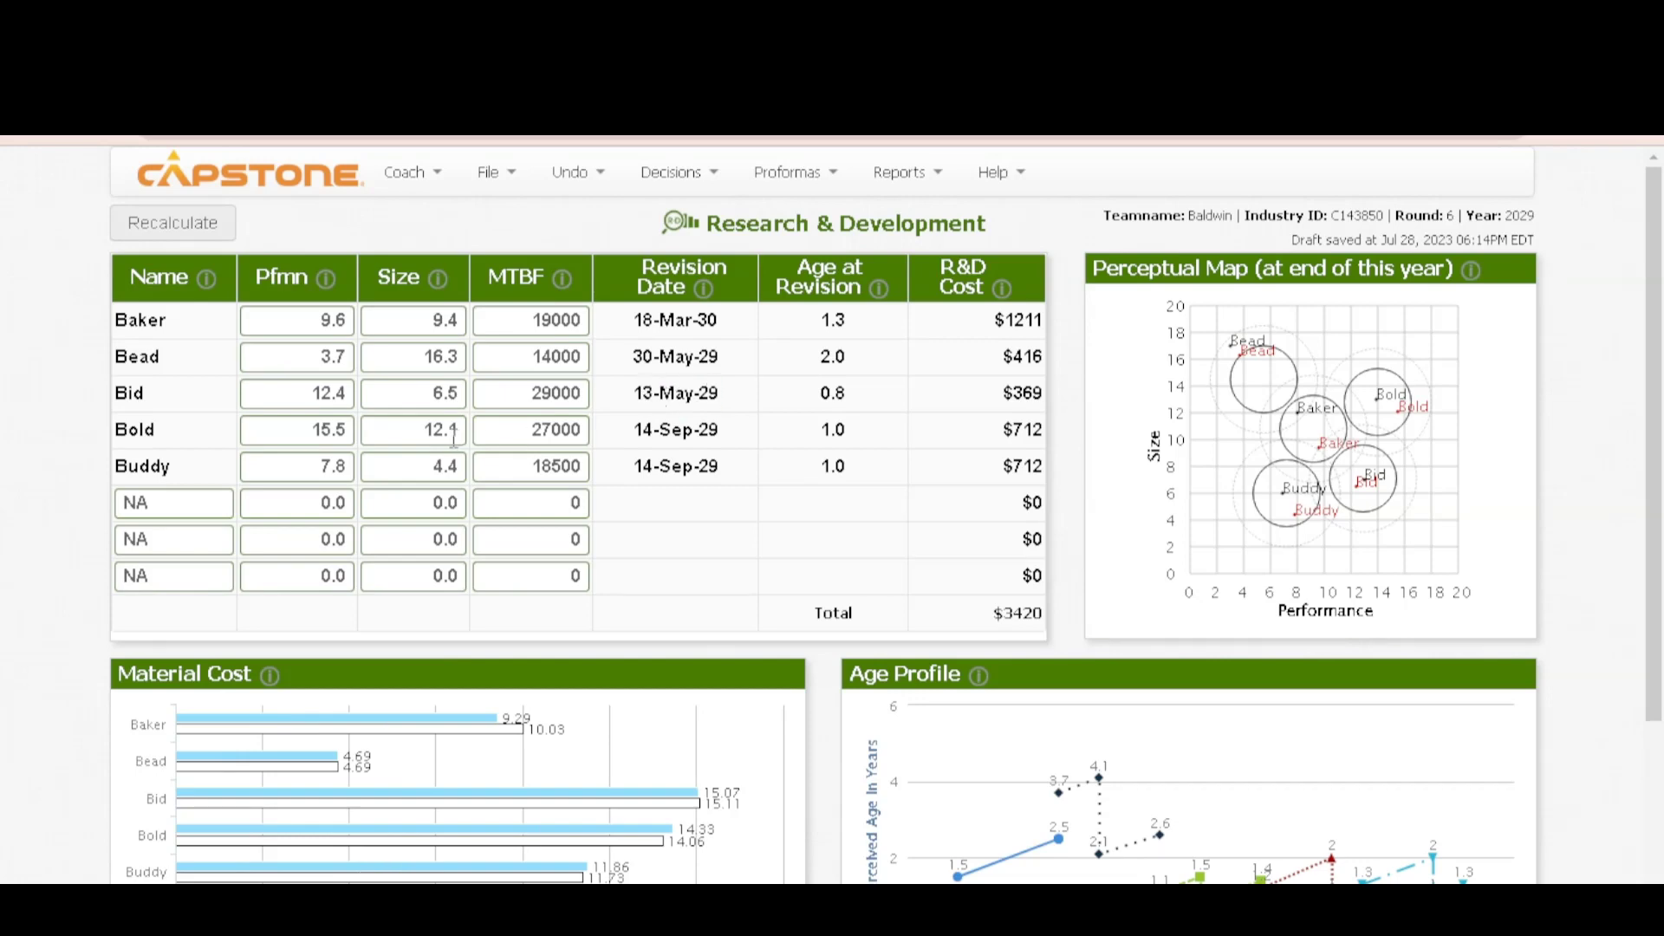
Step: Open the Performance Segment report to look up the criteria for Bold
left_click(334, 426)
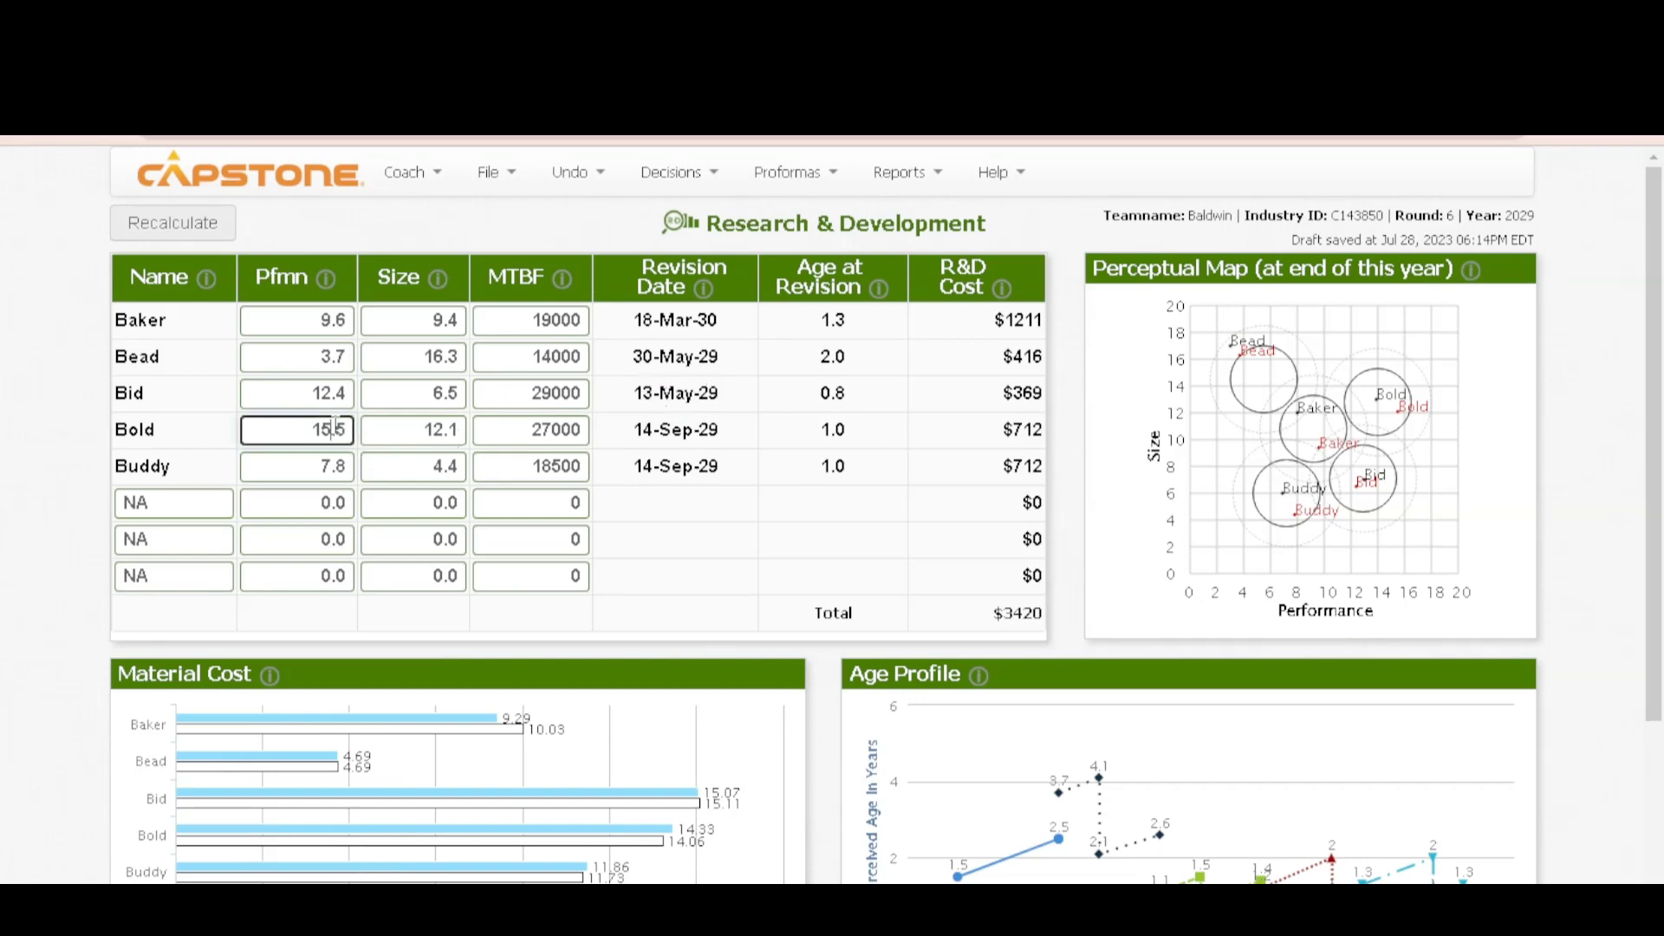
double_click(335, 426)
left_click(335, 425)
left_click(787, 173)
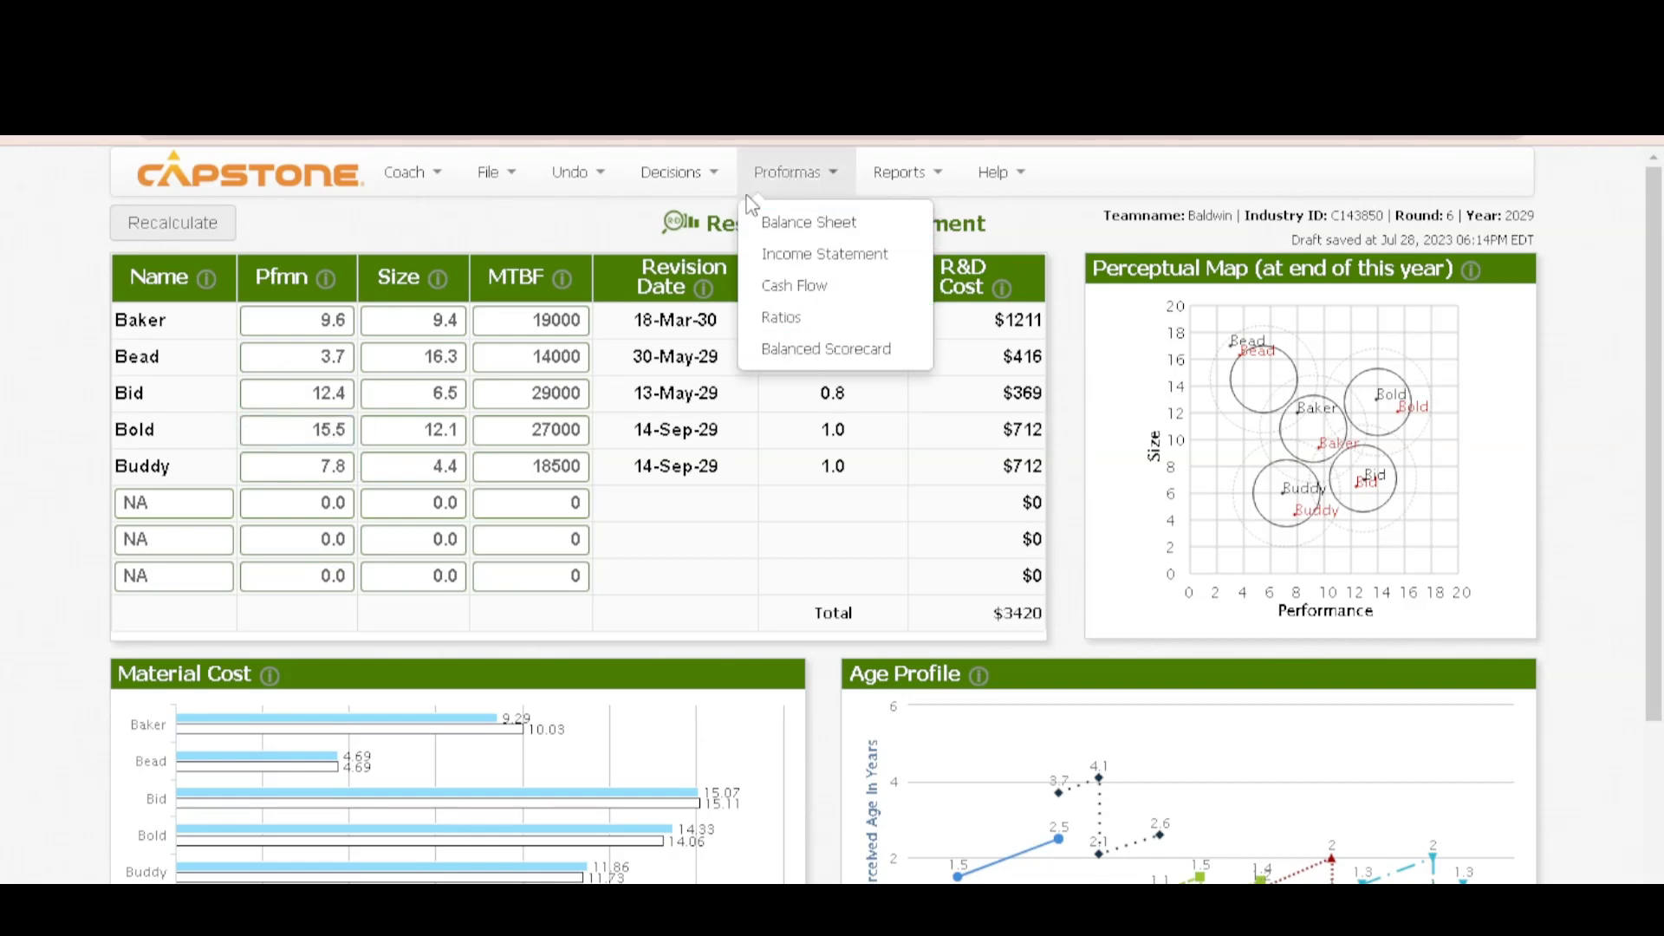
left_click(914, 177)
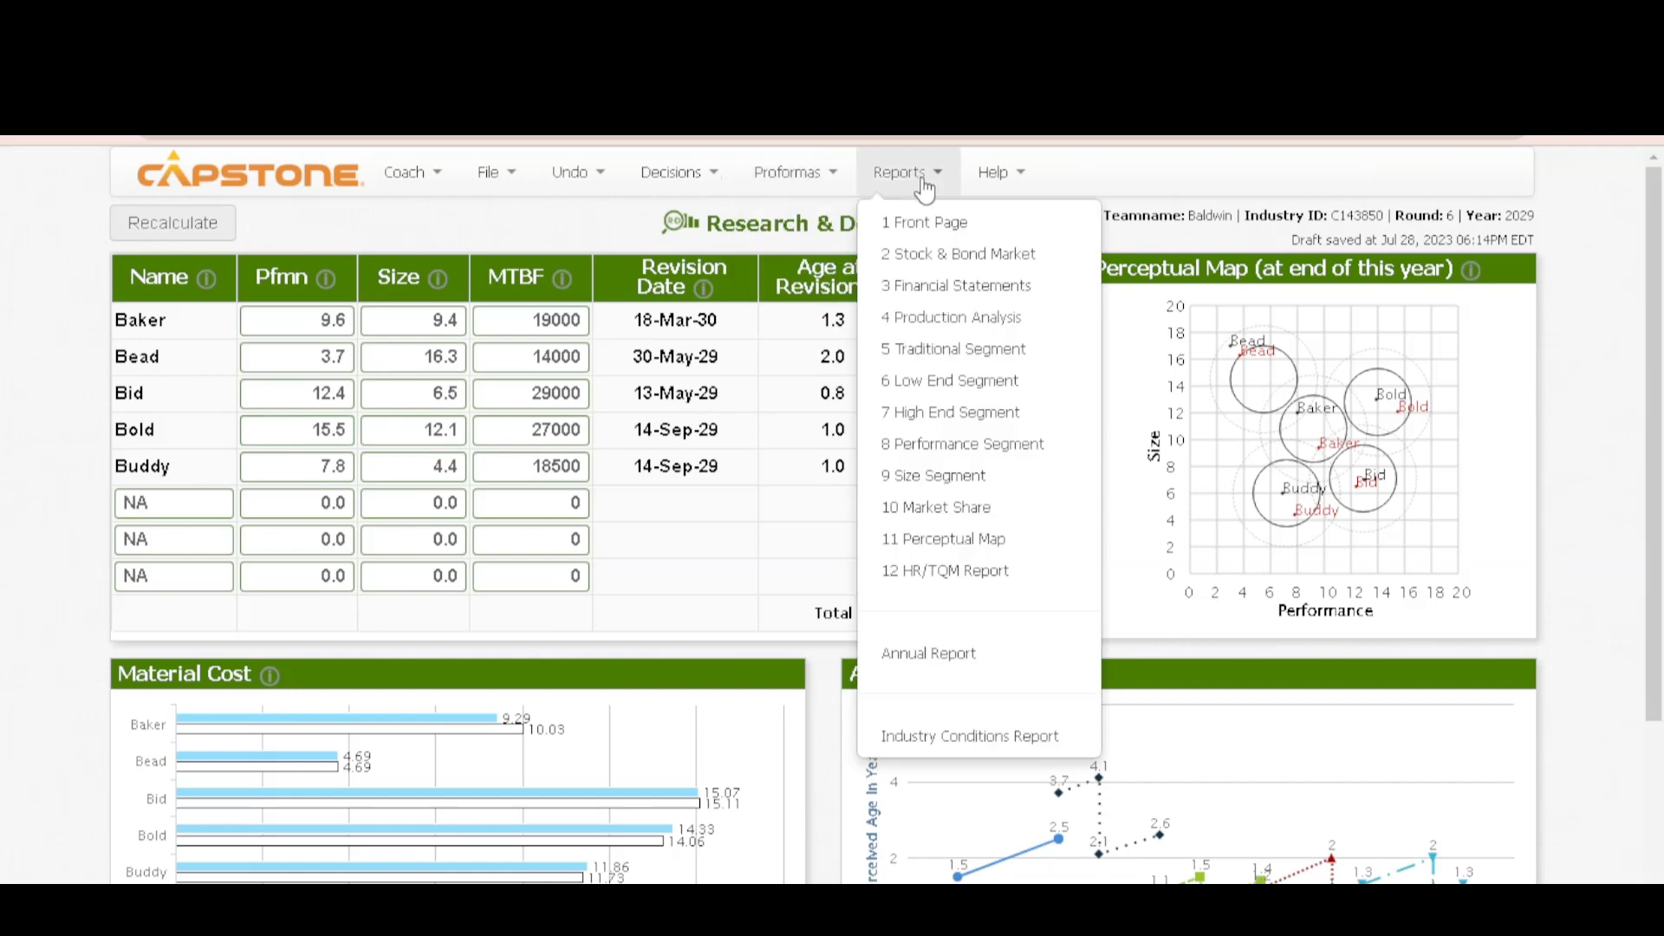
left_click(952, 444)
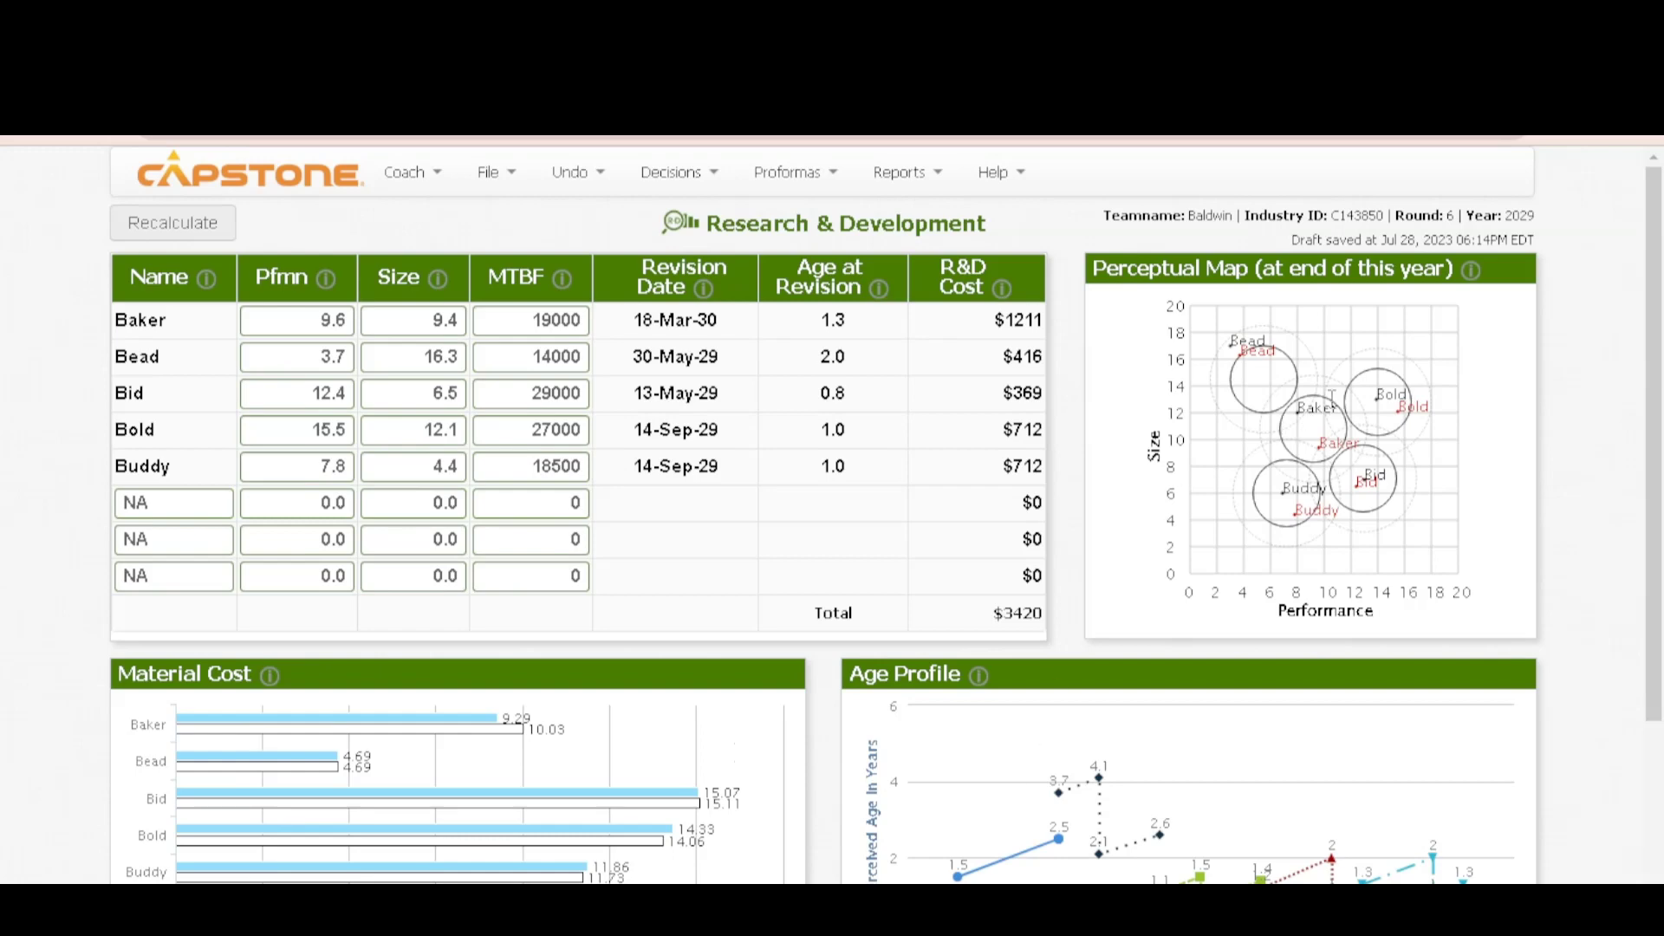
Step: Set Bold's performance to 15.2, size to 11.3 and MTBF to 27000, and recalculate the decisions
double_click(318, 424)
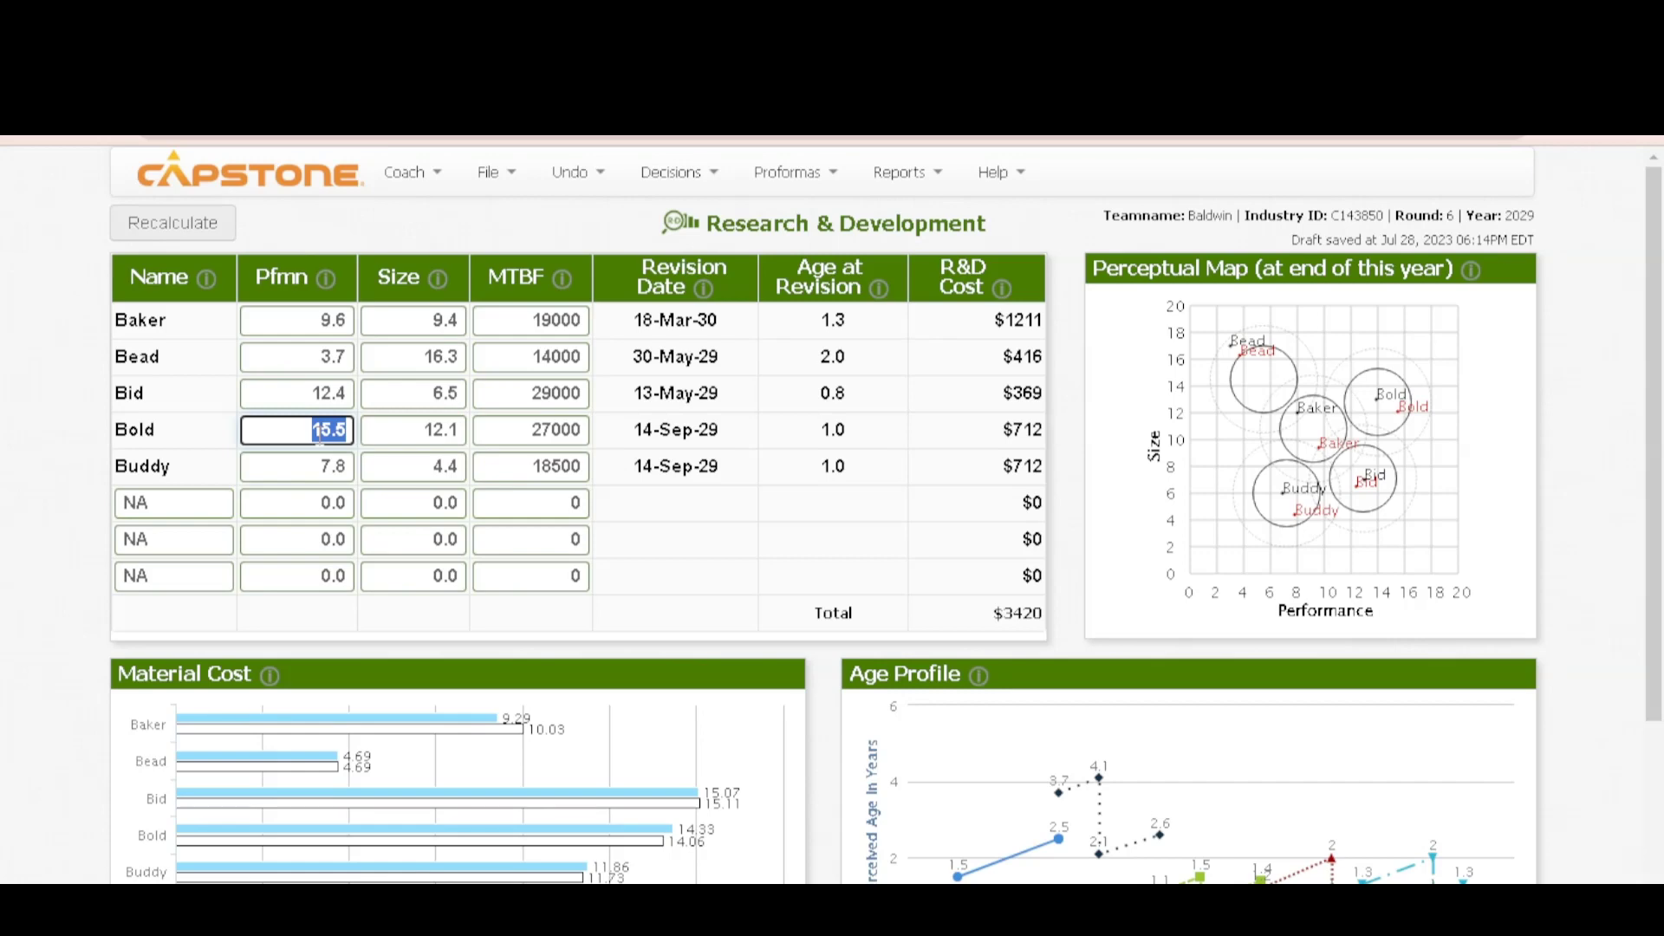
type("15.2")
left_click(420, 429)
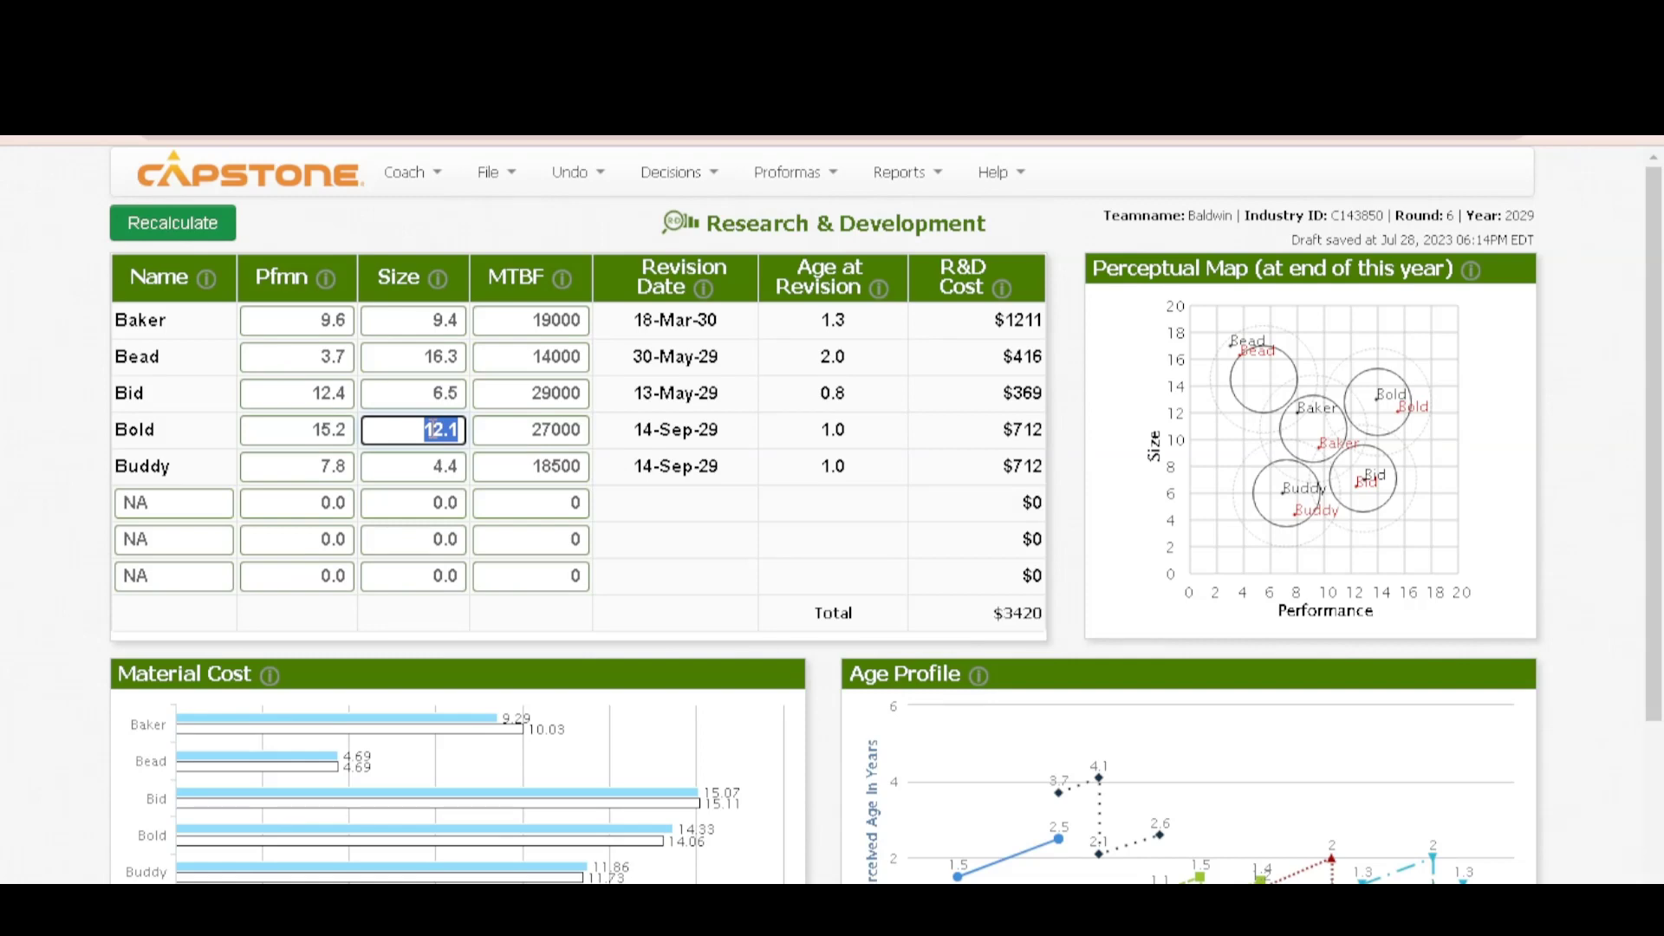
type("11.3")
left_click(564, 433)
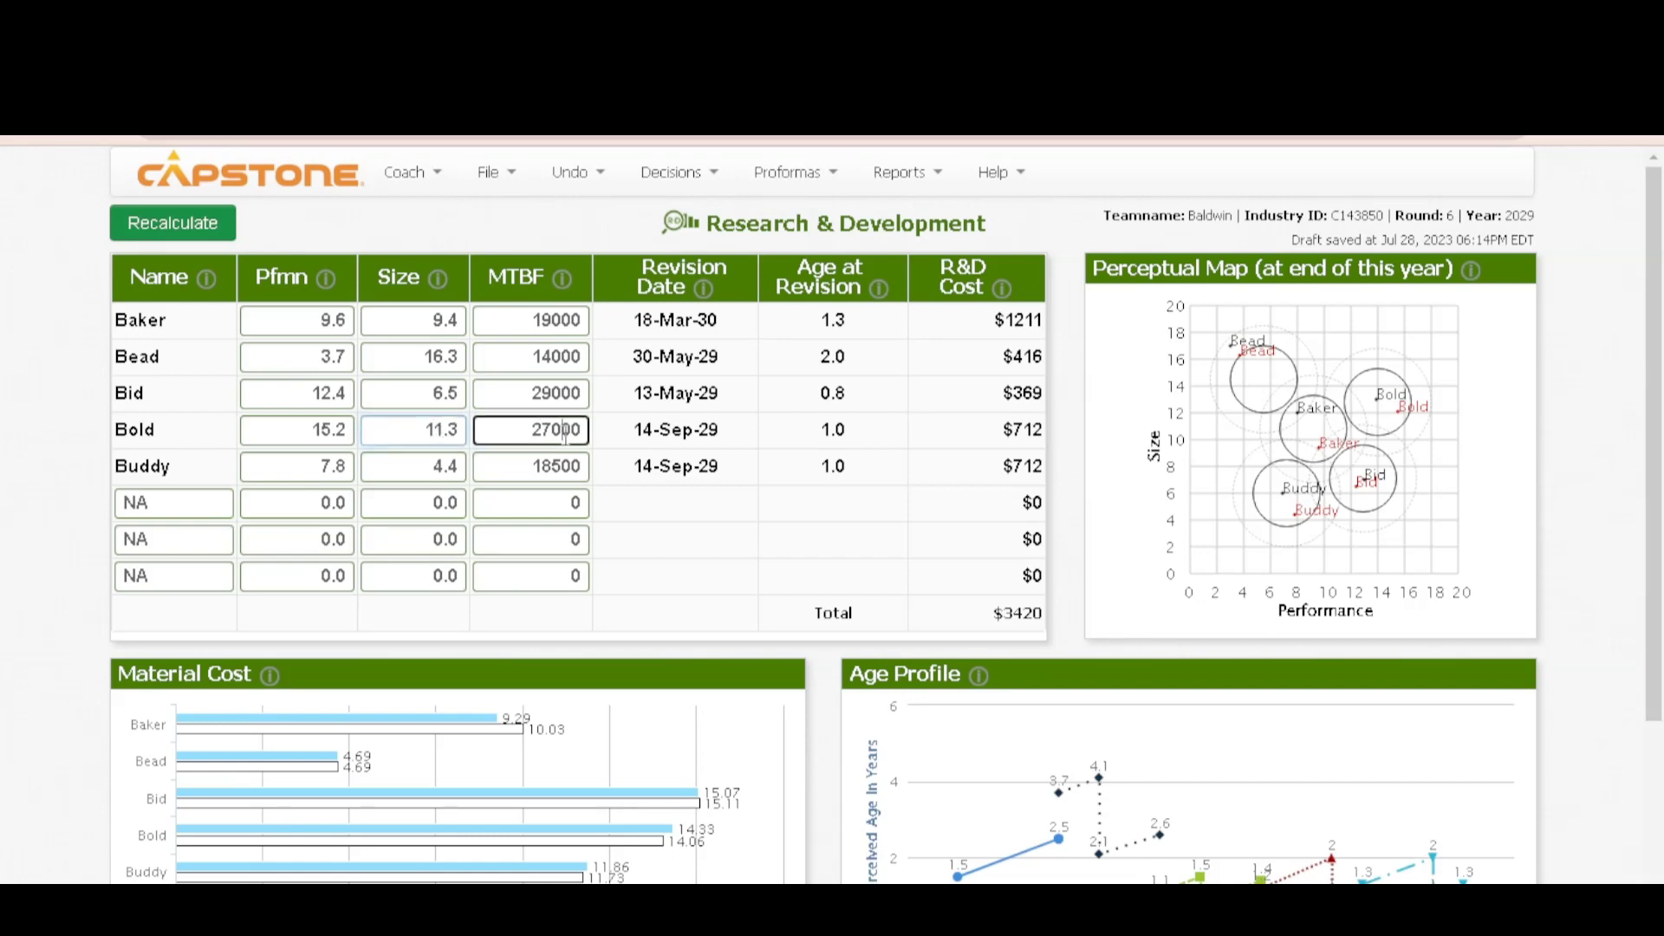
double_click(564, 433)
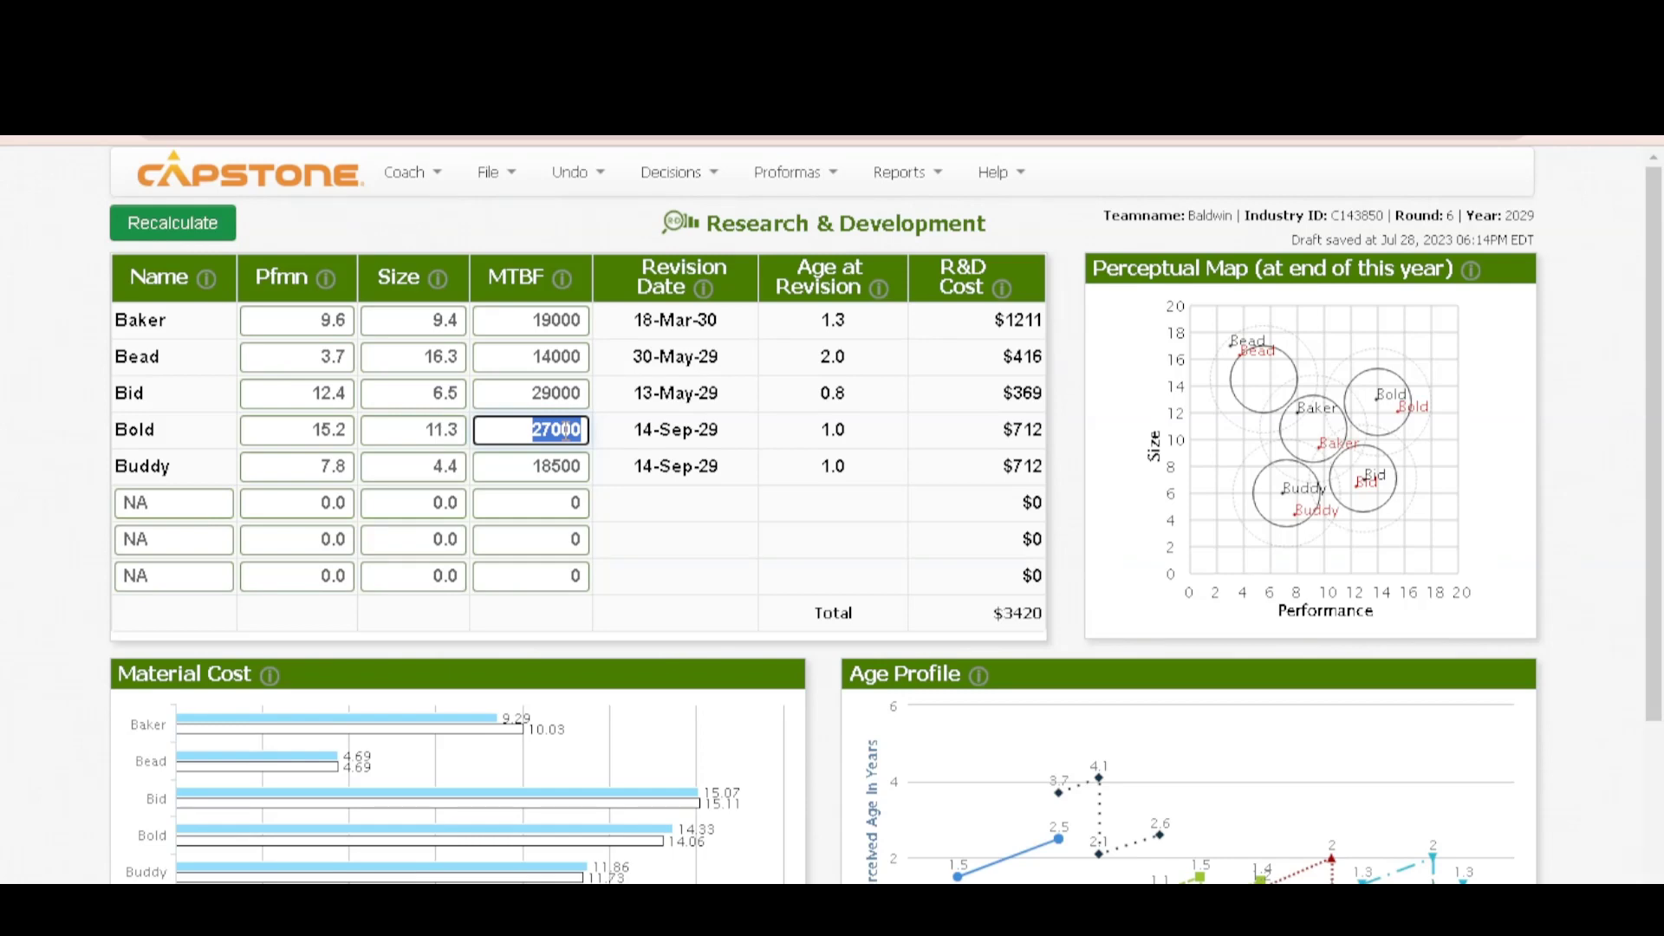
type("27000")
left_click(208, 223)
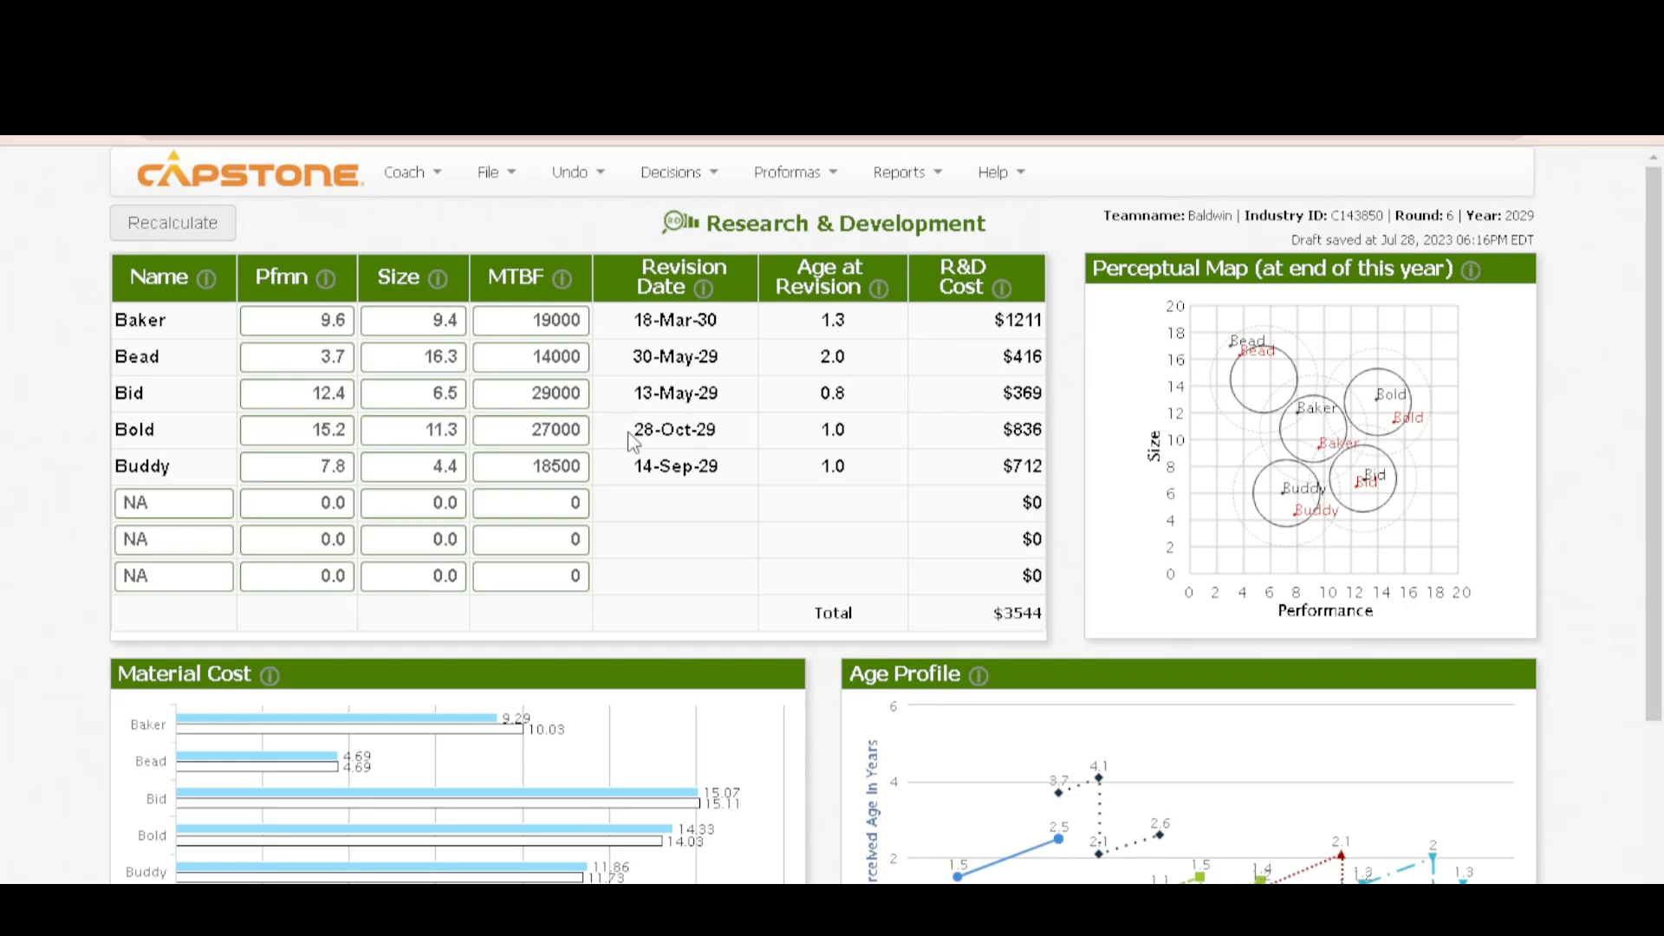
Step: Check Bold's recalculated revision date and age at revision
mouse_move(635, 440)
left_mouse_down()
mouse_move(724, 440)
mouse_move(630, 440)
left_mouse_up()
left_click(665, 432)
left_click(648, 431)
left_click_drag(637, 431, 728, 455)
left_click(707, 422)
left_click_drag(820, 430, 846, 435)
Step: Set Buddy's performance to 7.4, size to 5.7 and MTBF to 21000, and recalculate the decisions
left_click(340, 467)
left_click(299, 466)
key("shift+Right")
key("shift+Right")
key("shift+Right")
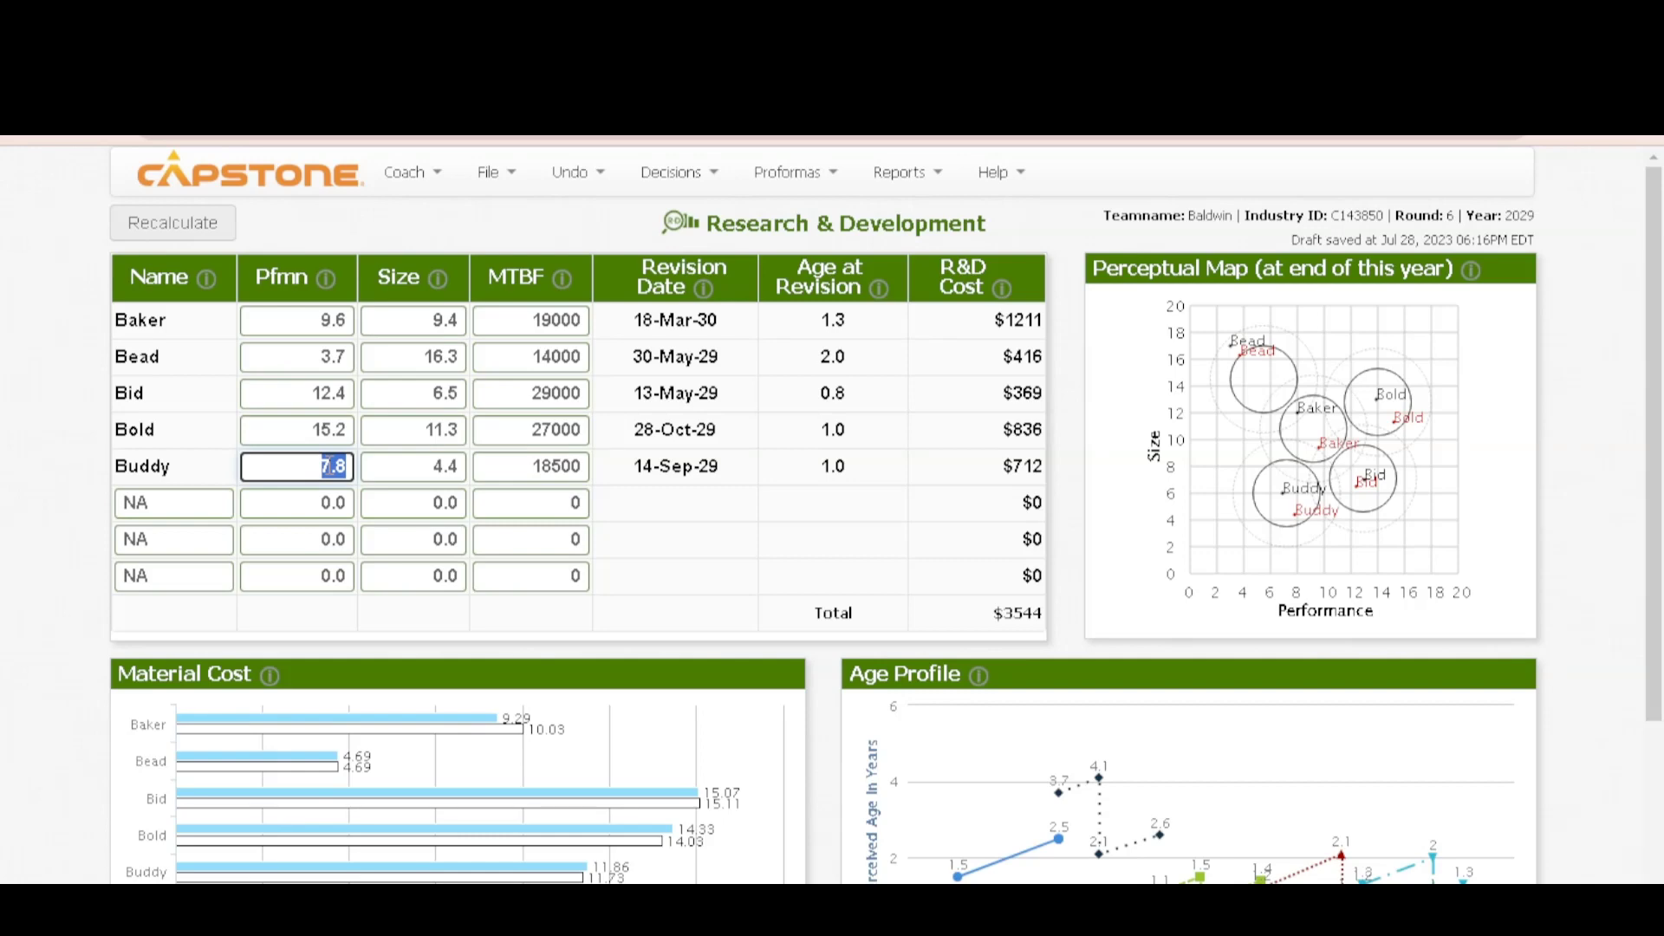
type("7.4")
left_click(433, 468)
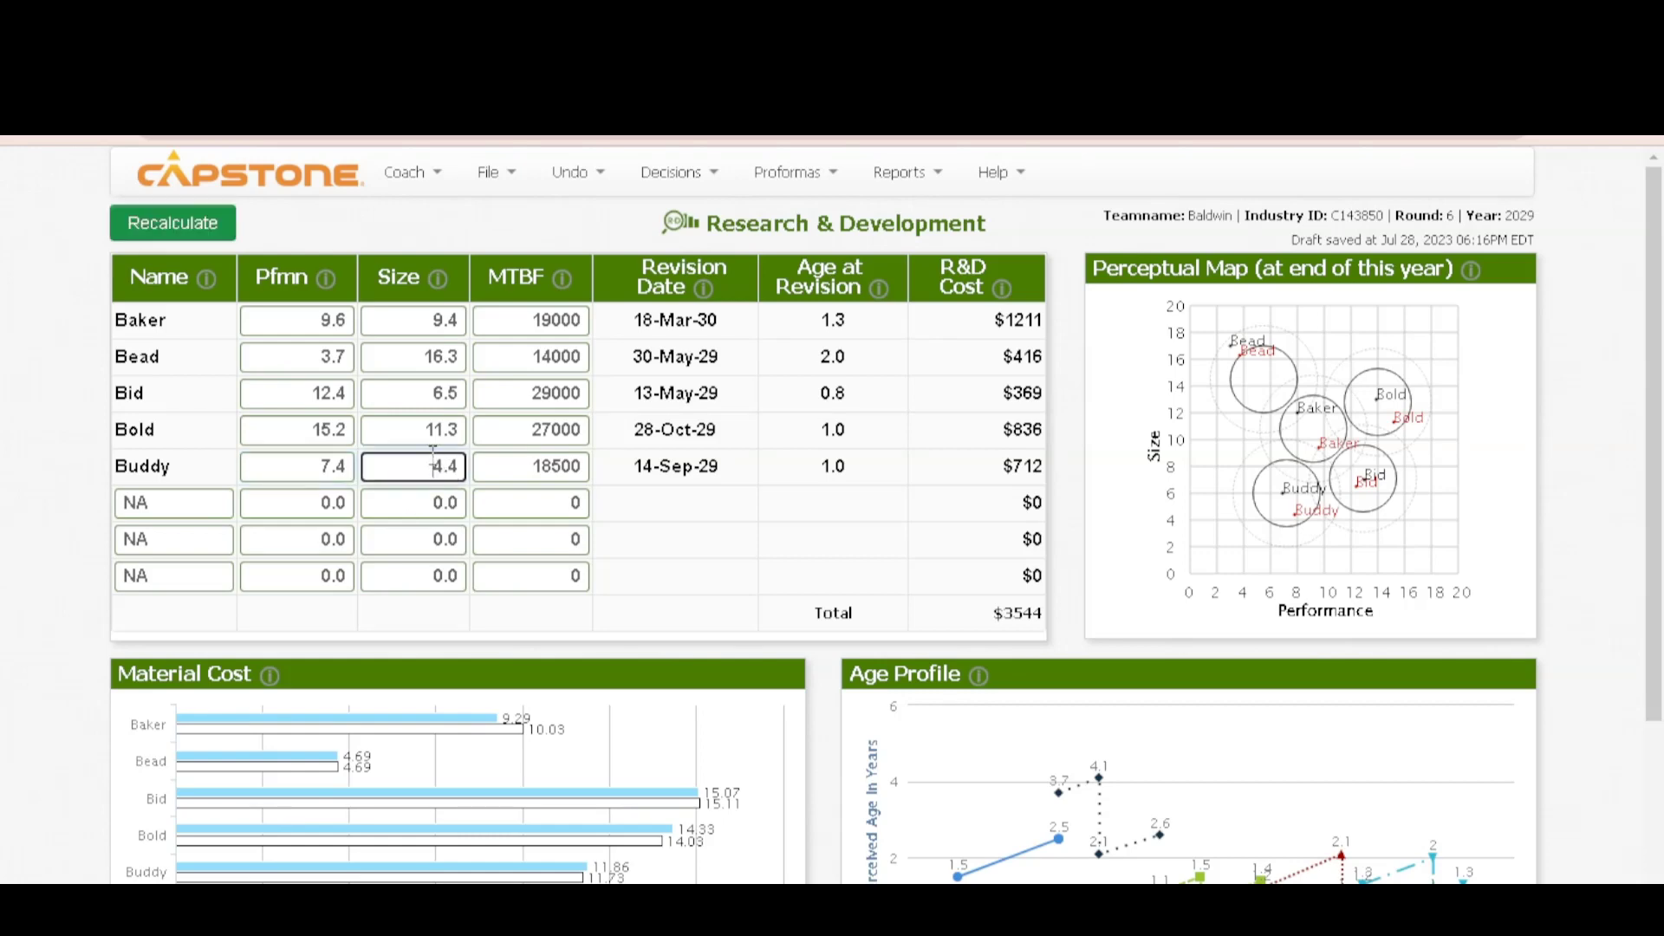
double_click(433, 452)
type("5.7")
left_click(566, 465)
double_click(566, 457)
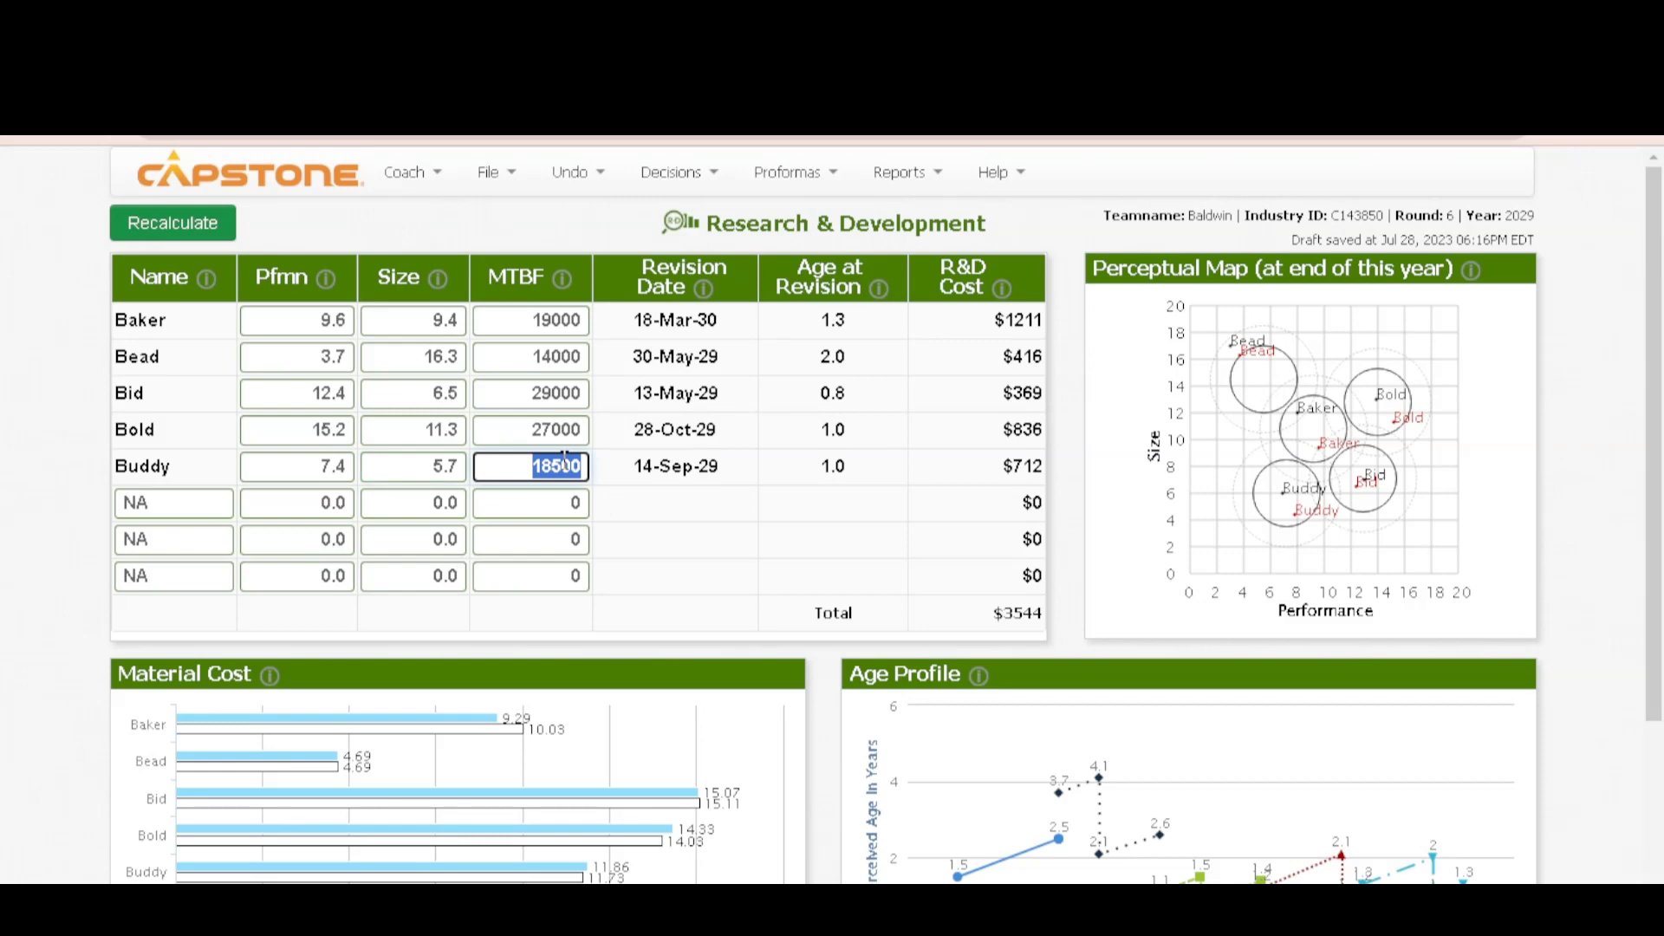
type("21000")
left_click(217, 227)
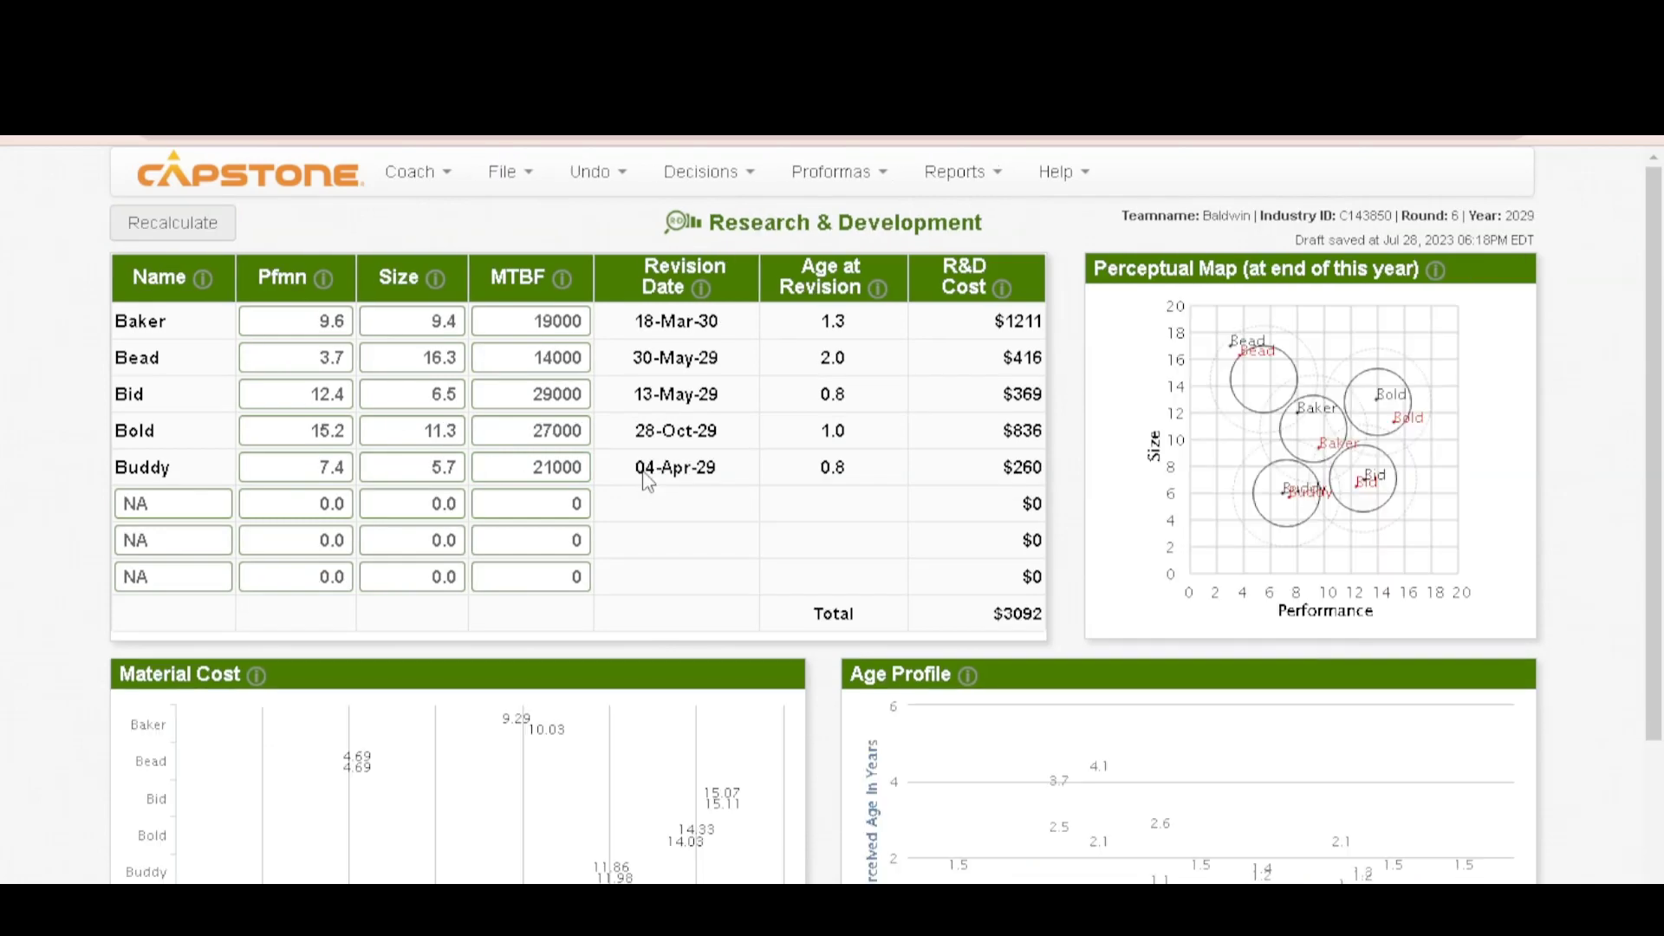
Step: Check Buddy's recalculated revision date in the Research & Development table
left_click_drag(639, 466, 675, 499)
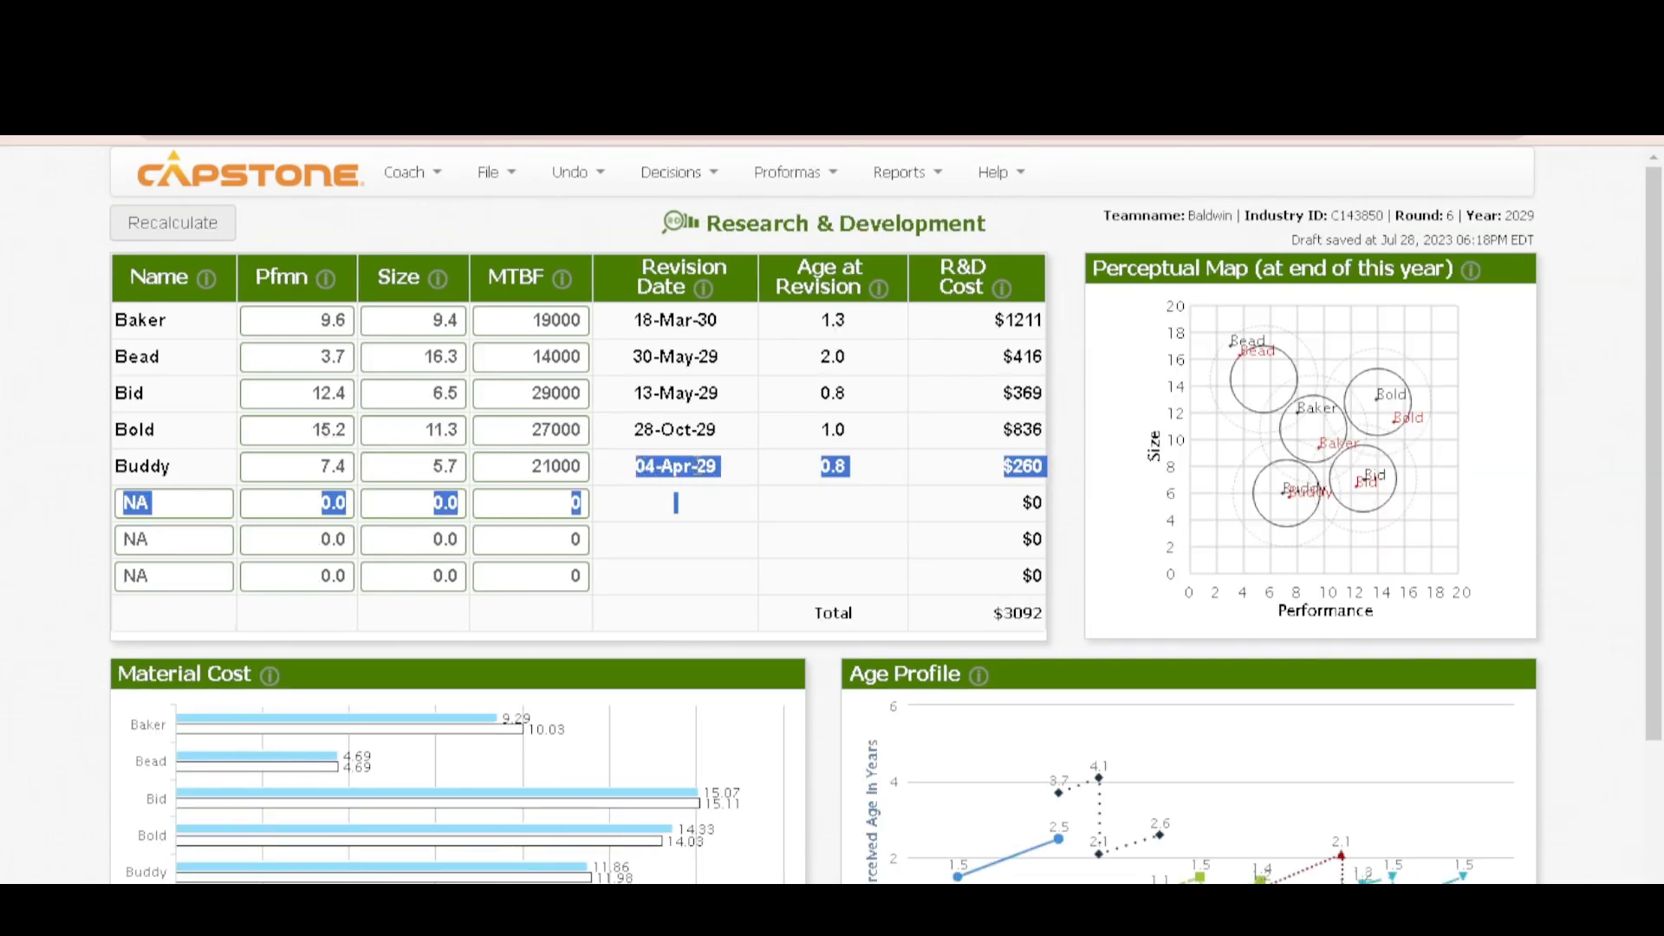
left_click(675, 503)
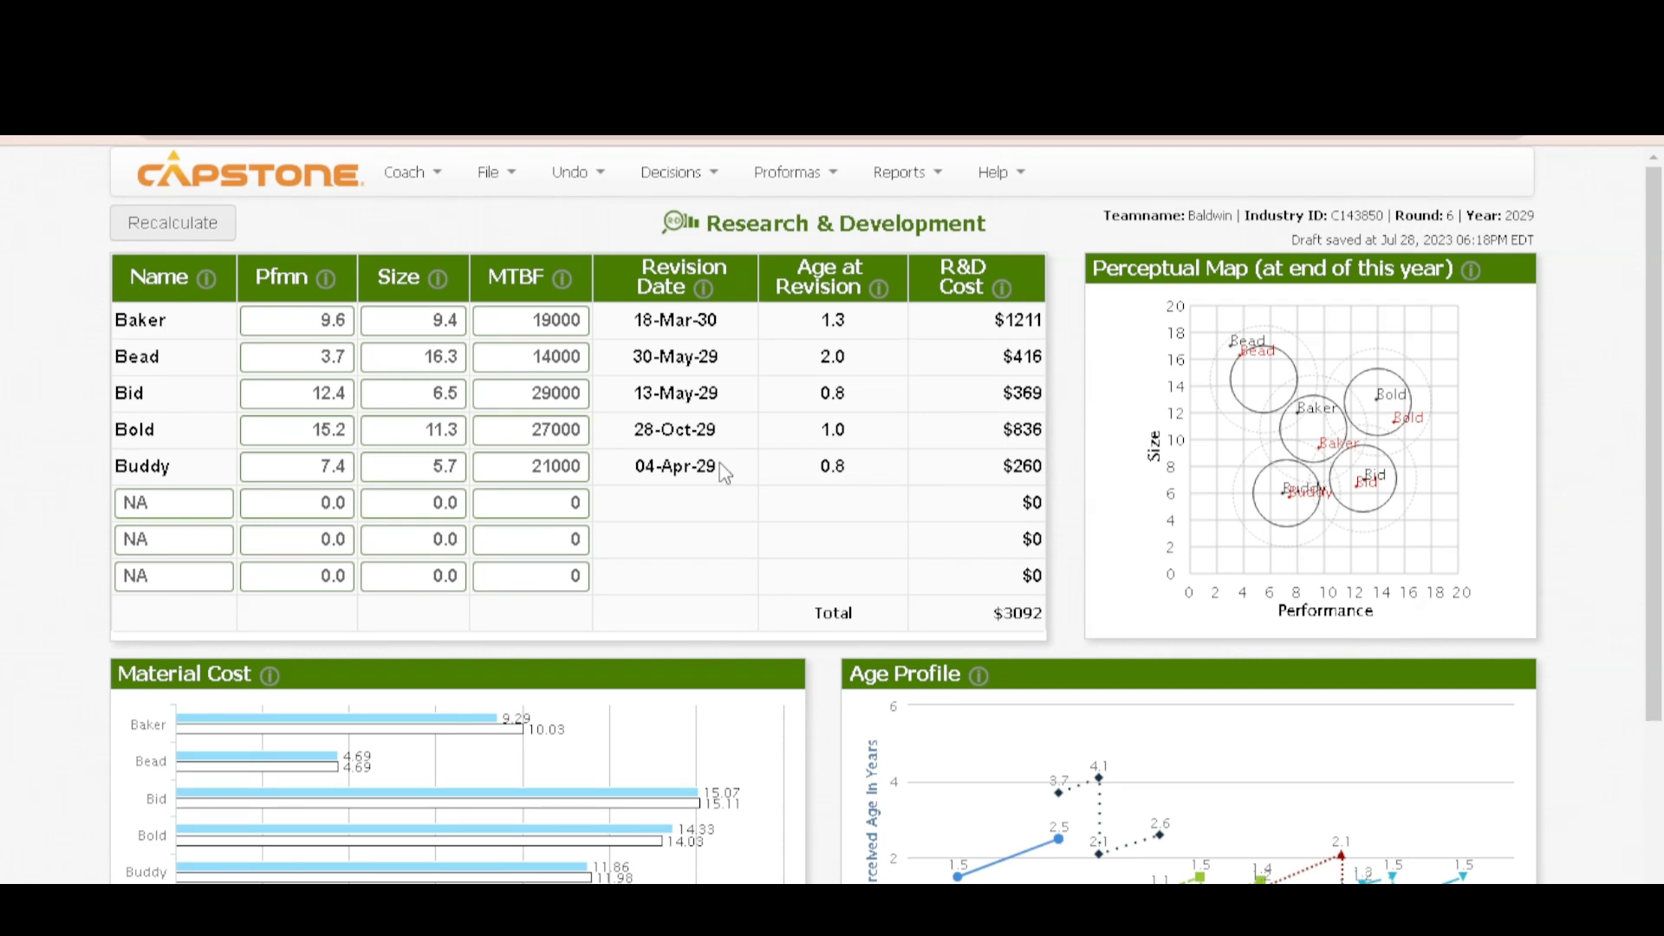
left_click_drag(714, 462, 616, 483)
left_click(649, 455)
Step: Examine the Perceptual Map, Material Cost and Age Profile charts for all five revised products
scroll(1066, 476, "down", 3)
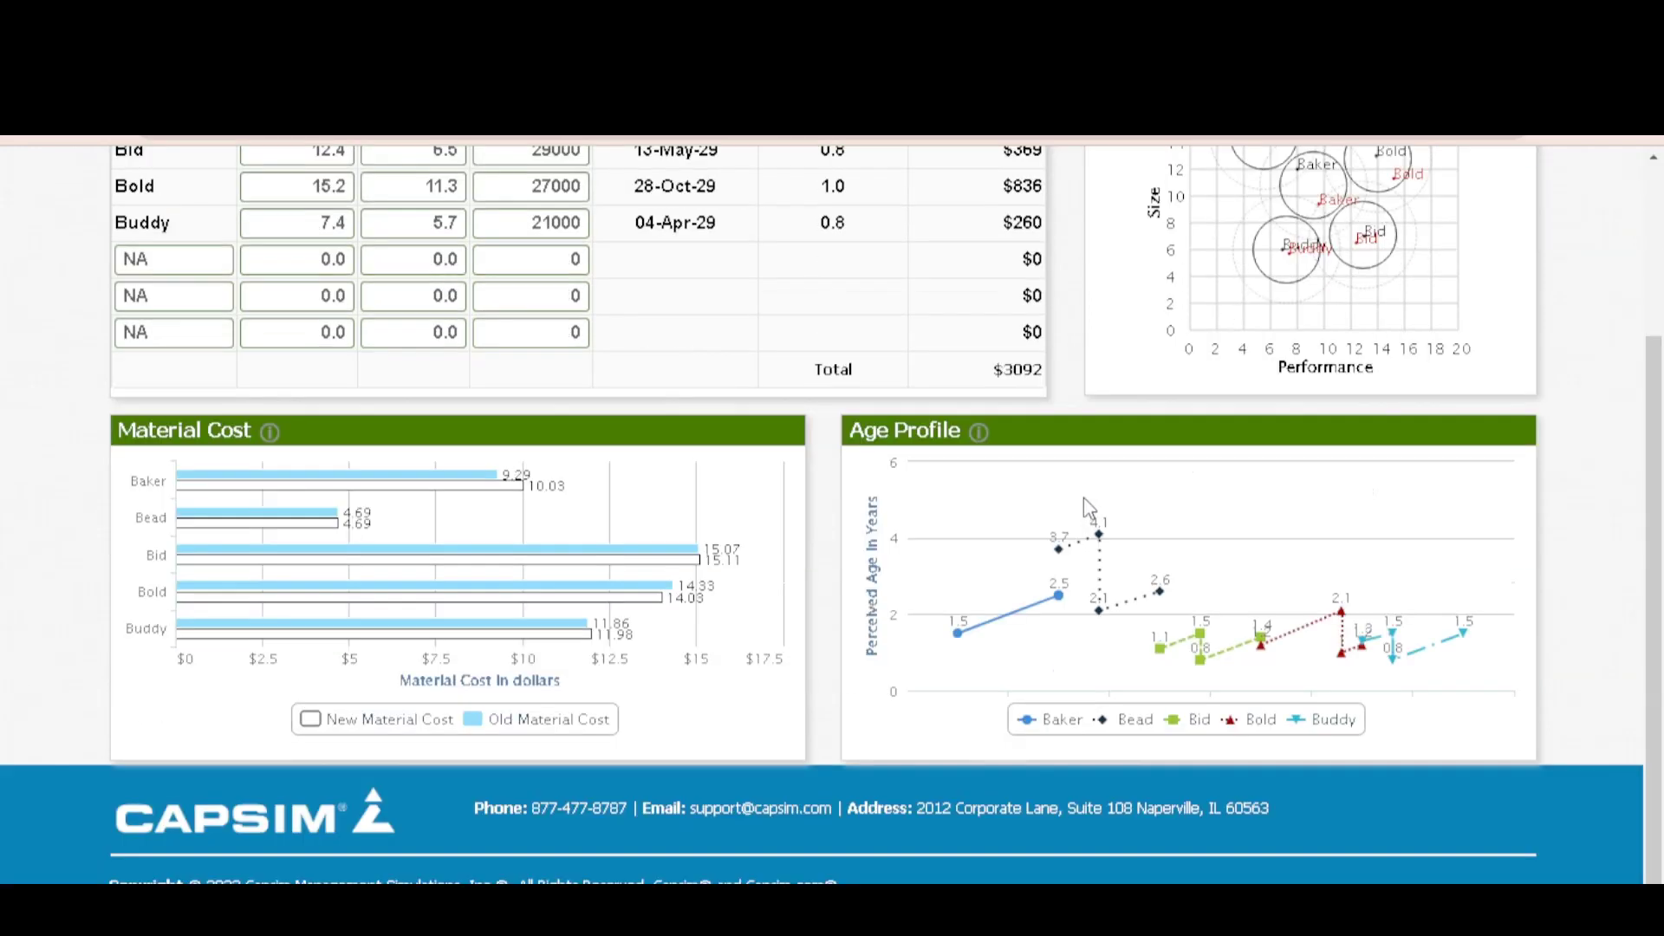
scroll(1100, 467, "up", 3)
scroll(1119, 438, "down", 3)
scroll(1119, 429, "up", 1)
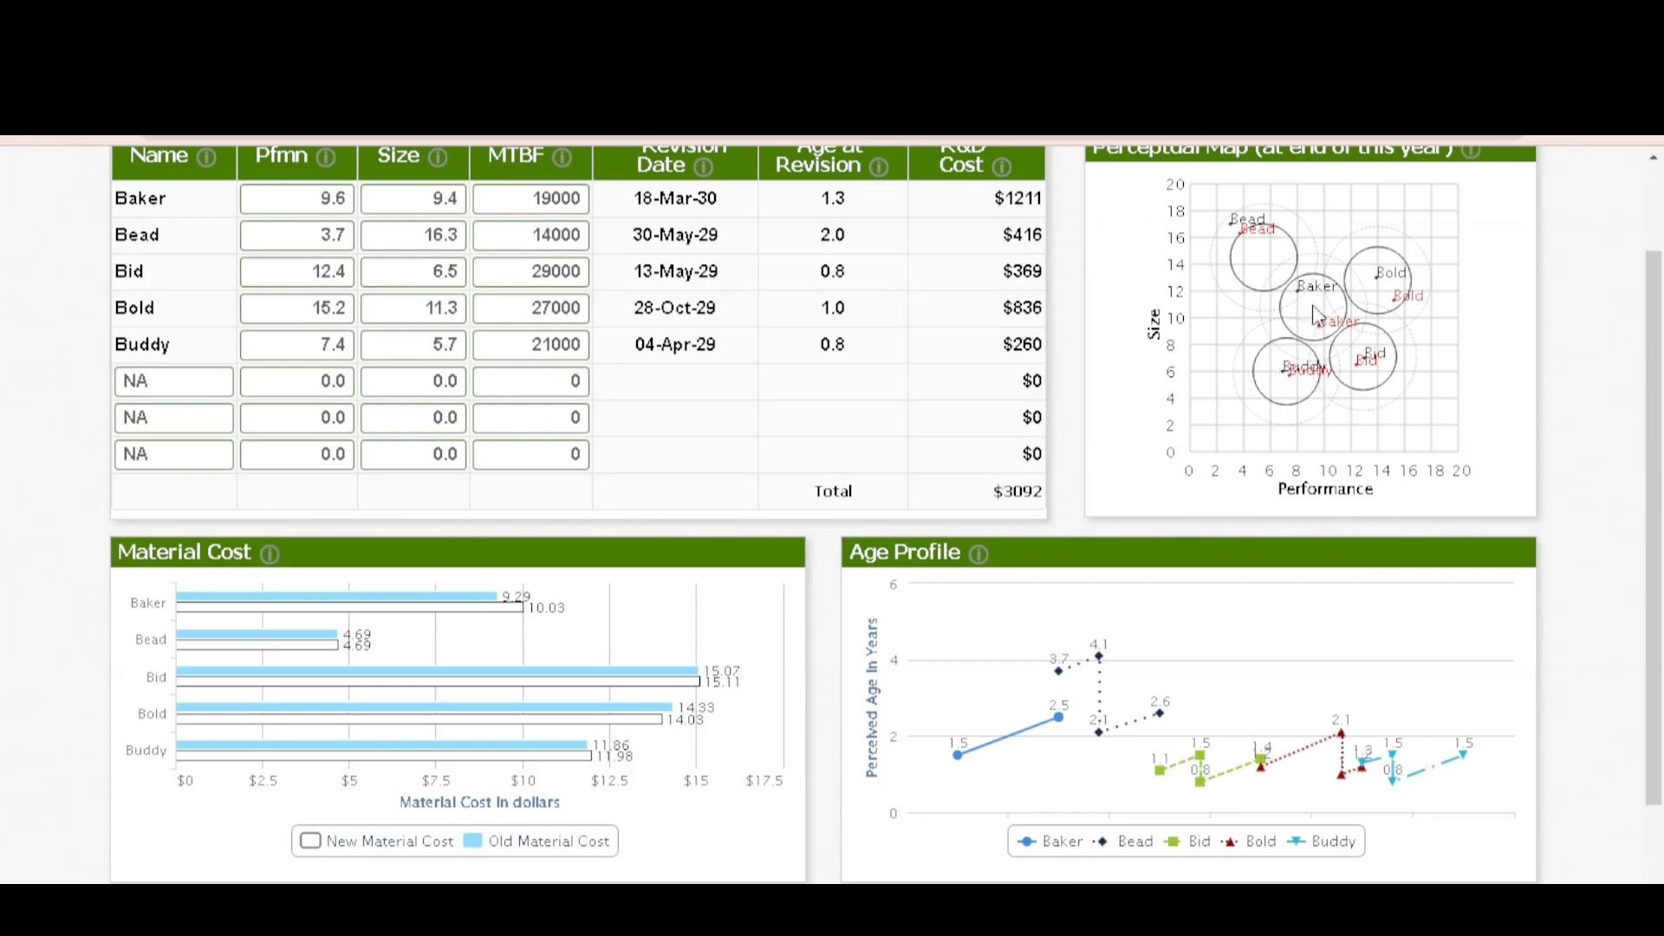
scroll(1296, 348, "down", 1)
scroll(1312, 340, "up", 2)
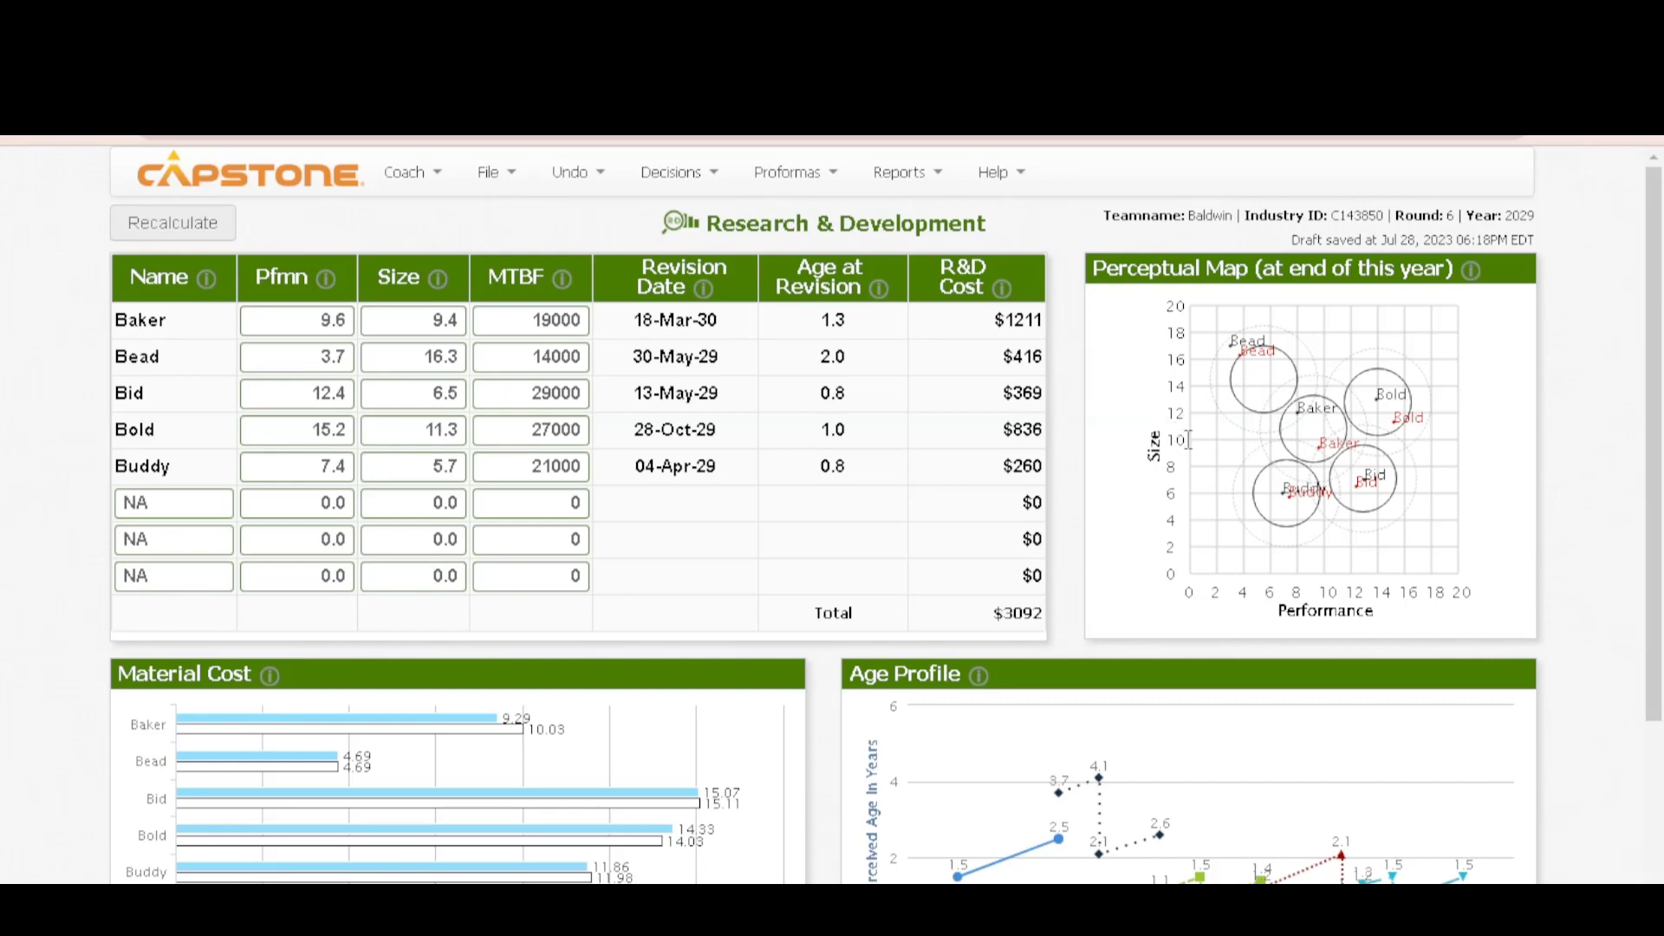
scroll(1178, 433, "down", 3)
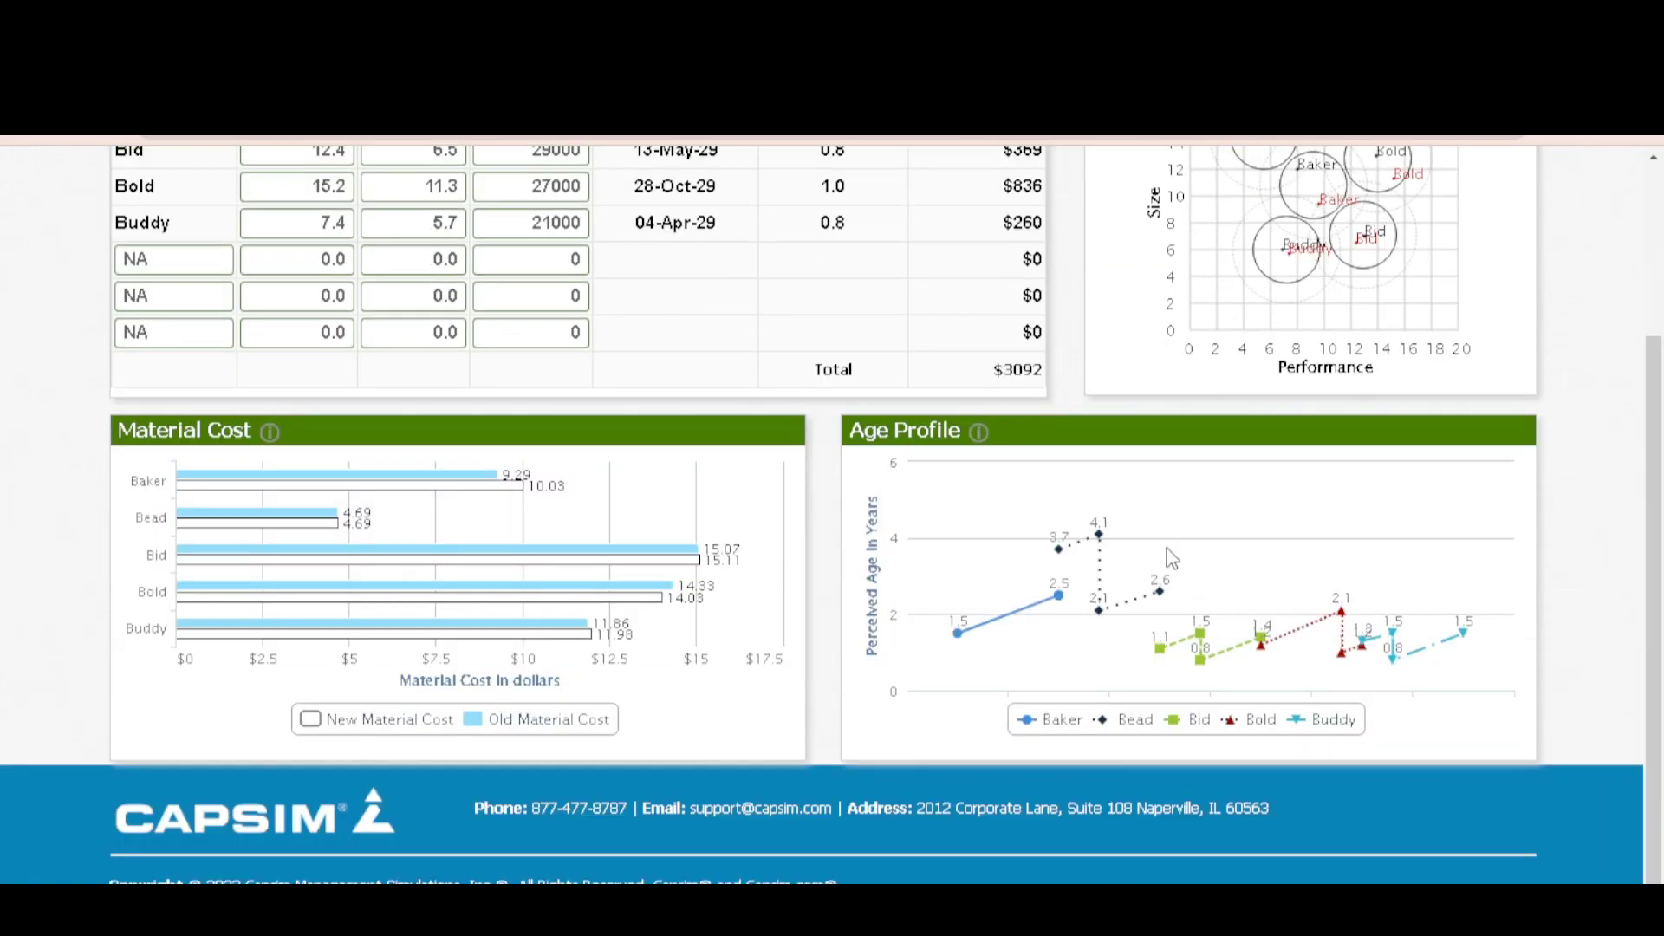
scroll(1172, 557, "up", 2)
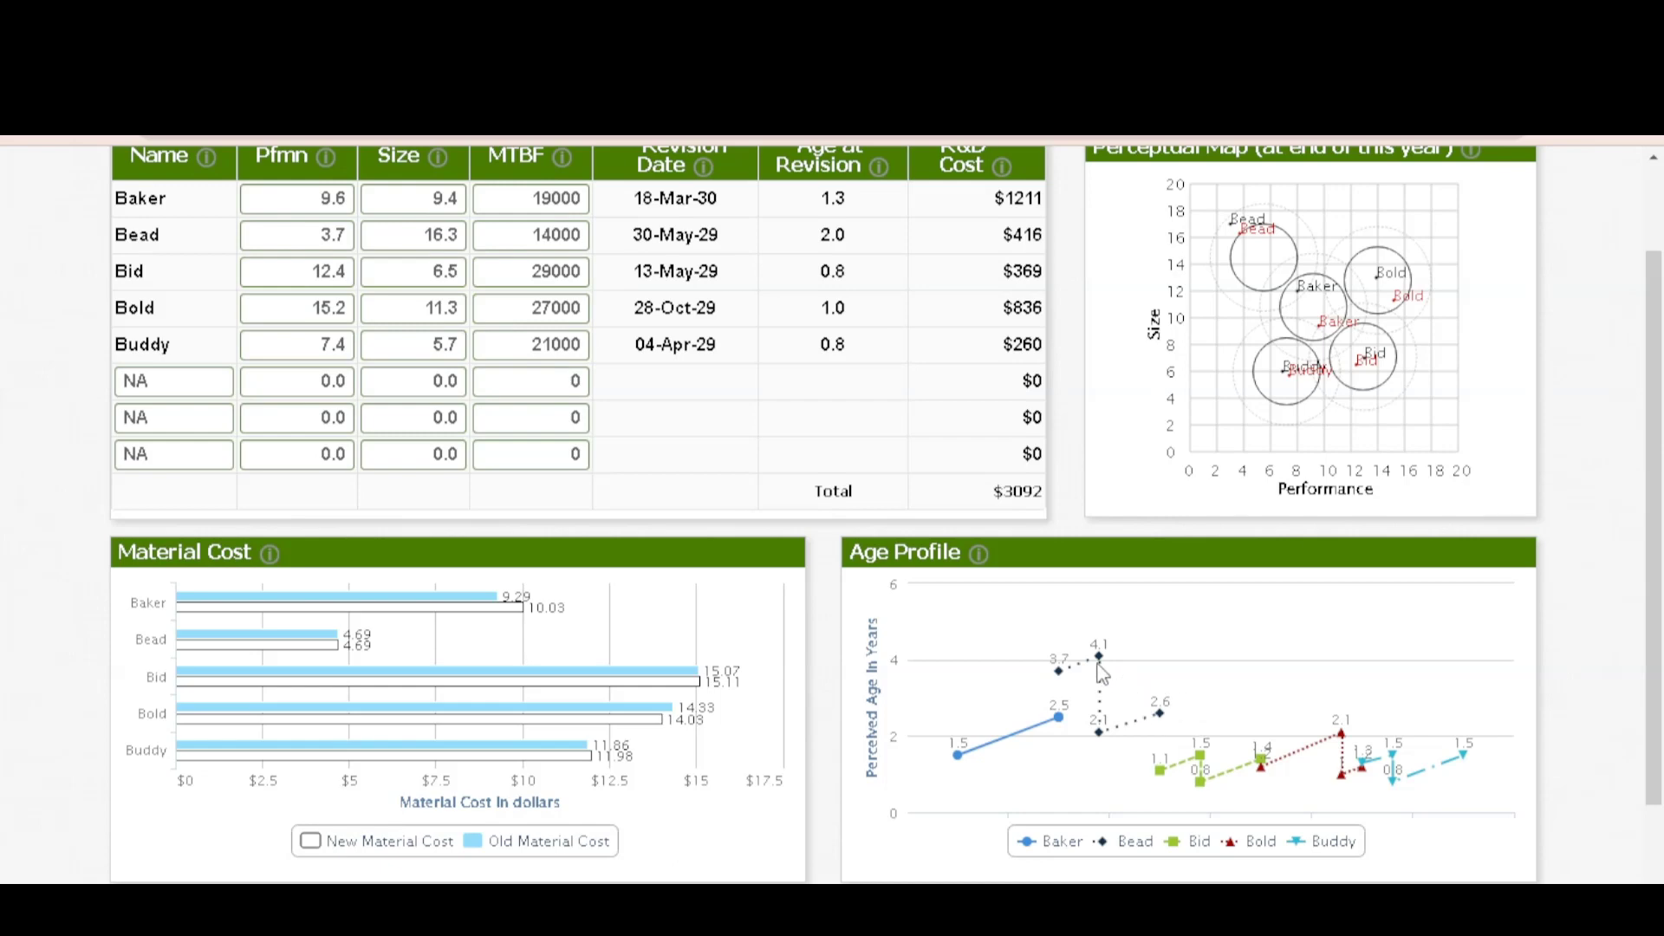
scroll(511, 680, "up", 2)
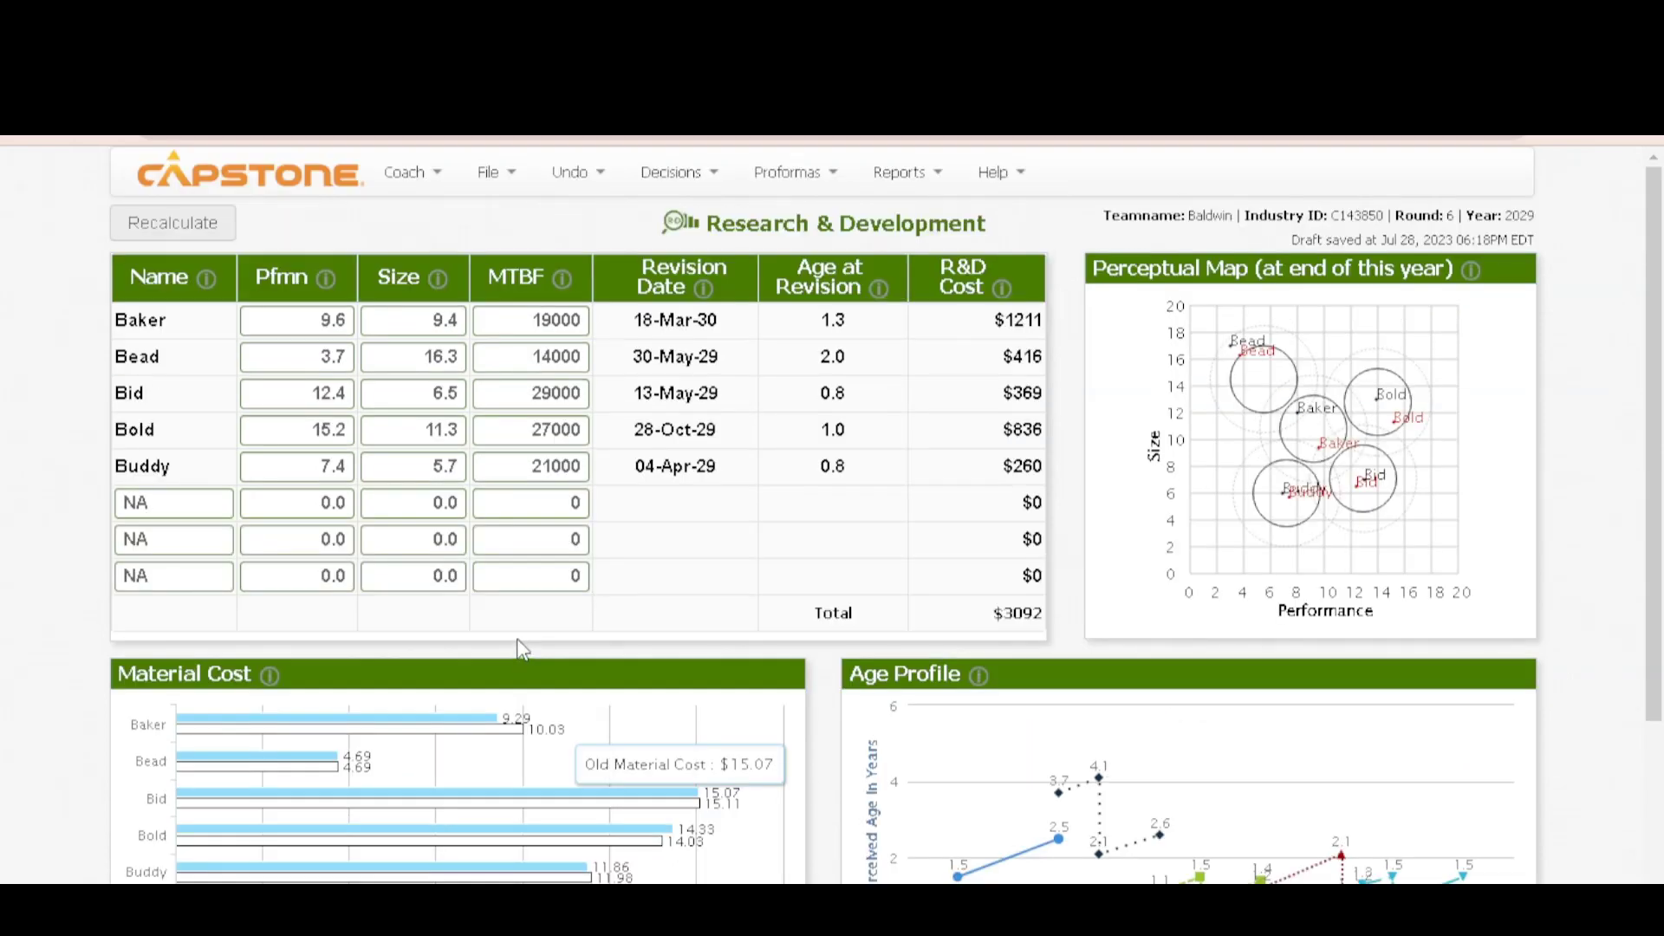